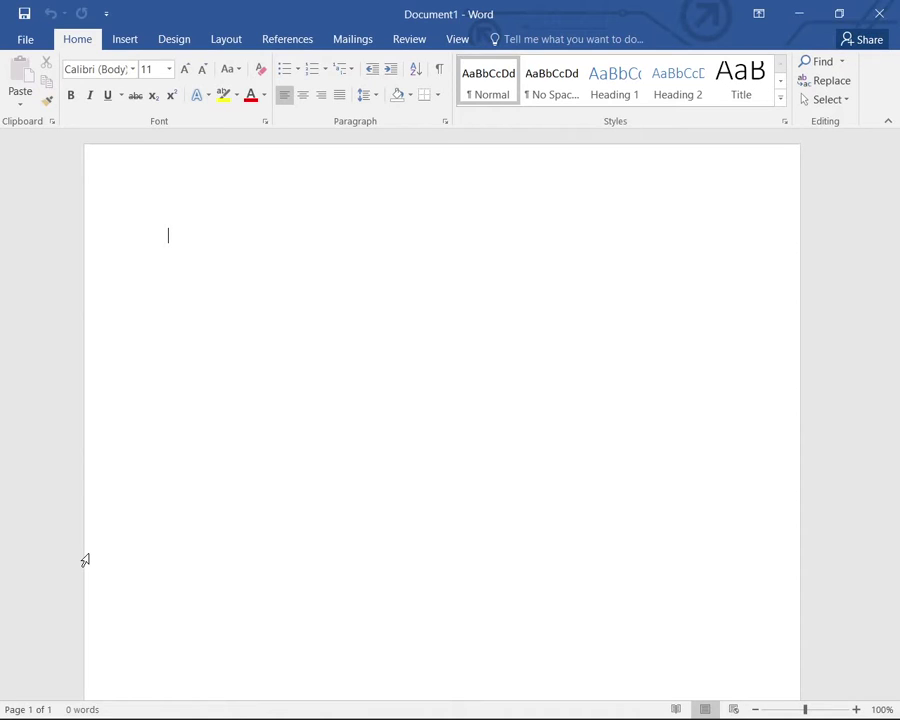
Type moin, khan and prince on three separate lines
type("moin")
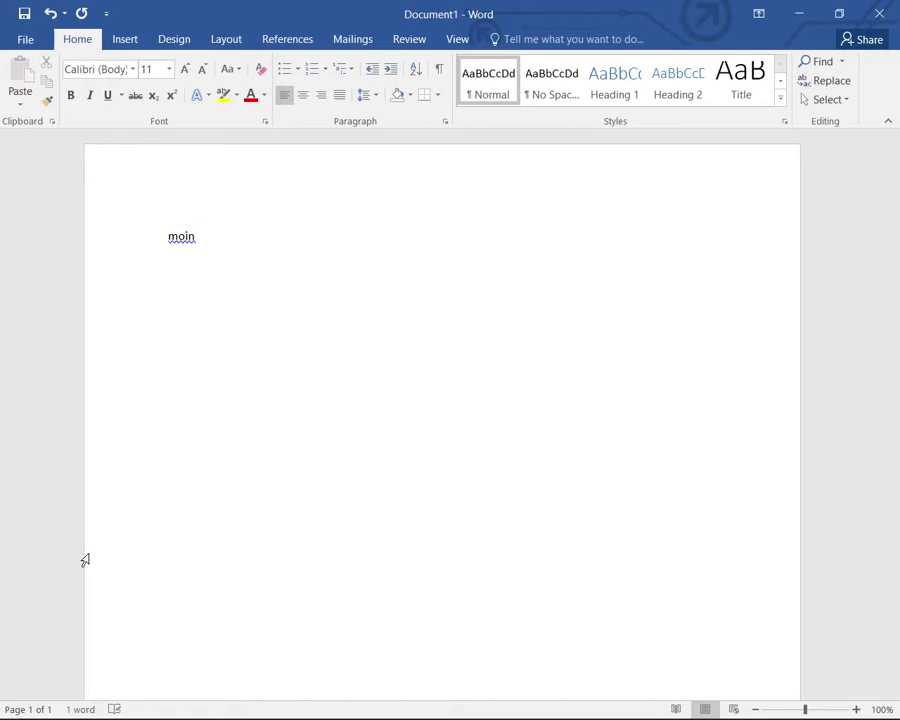
key("Return")
type("khan")
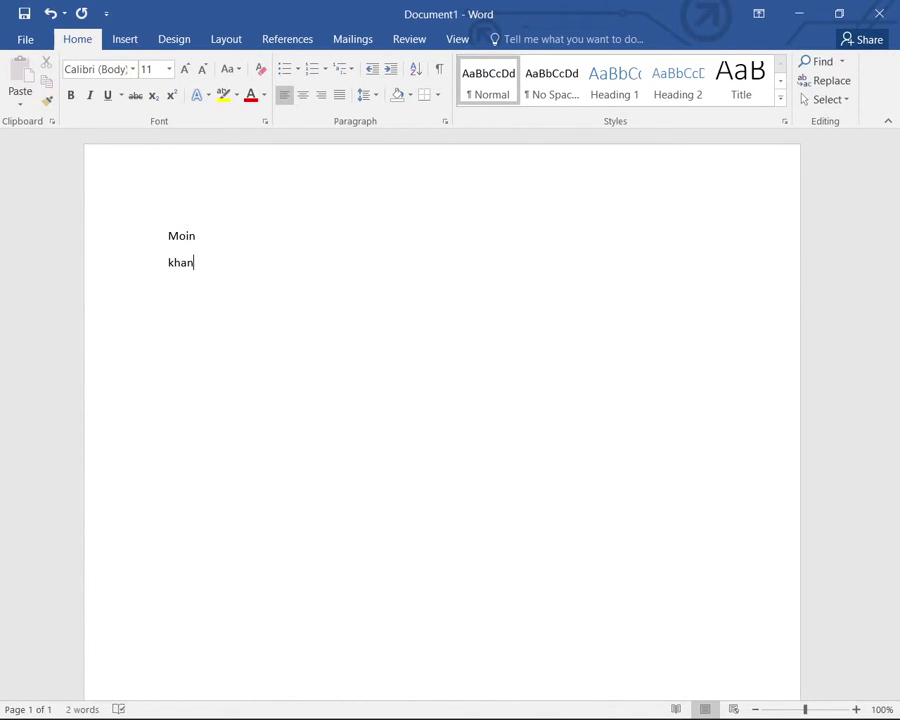
key("Return")
type("p")
type("rince")
Return to the Moin line and read its formatting report with the JAWS key
key("Up")
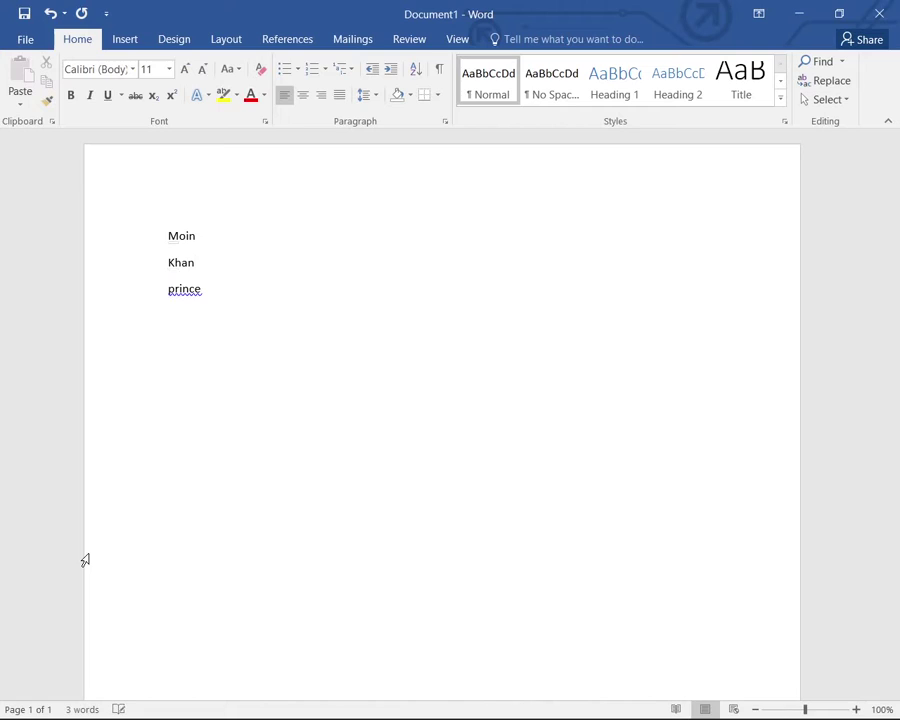
key("Up")
key("Insert+f")
key("Insert+f")
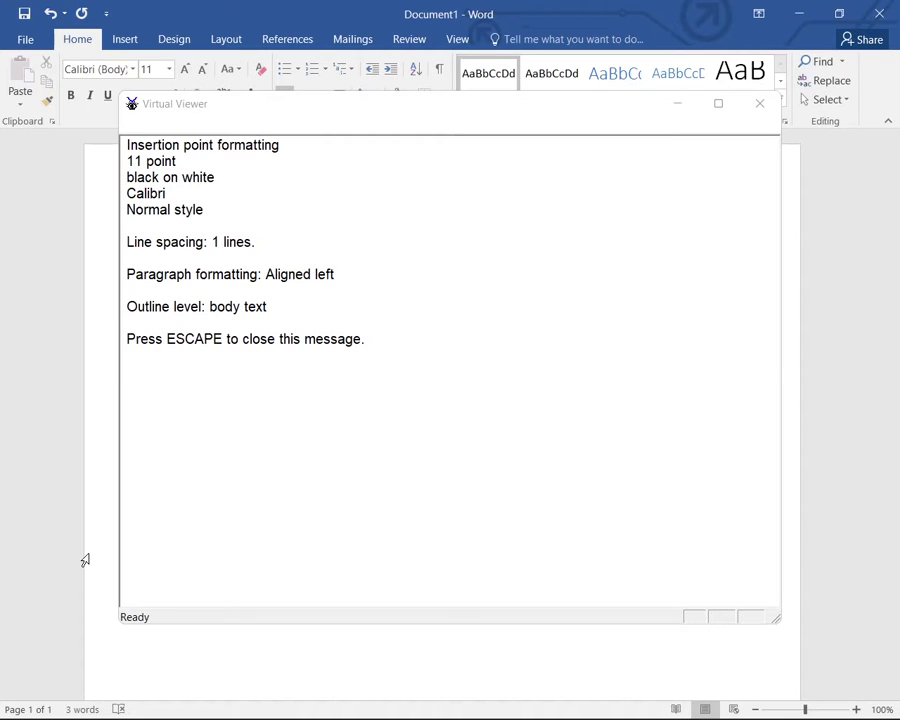
Give the Moin line double line spacing with Ctrl+2 and check its font information
key("Escape")
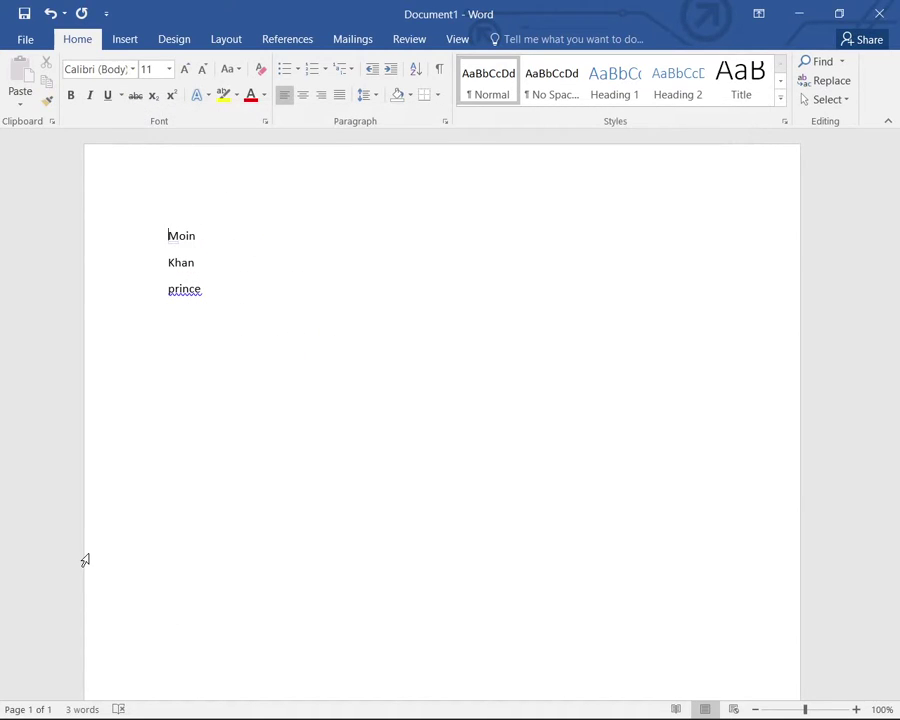
key("shift+End")
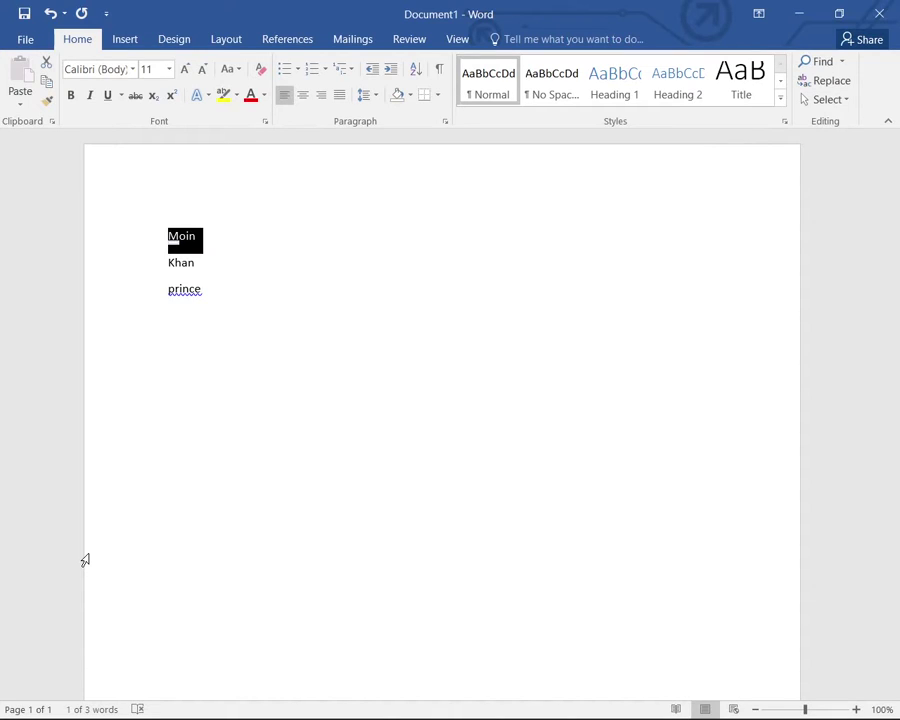
key("ctrl+2")
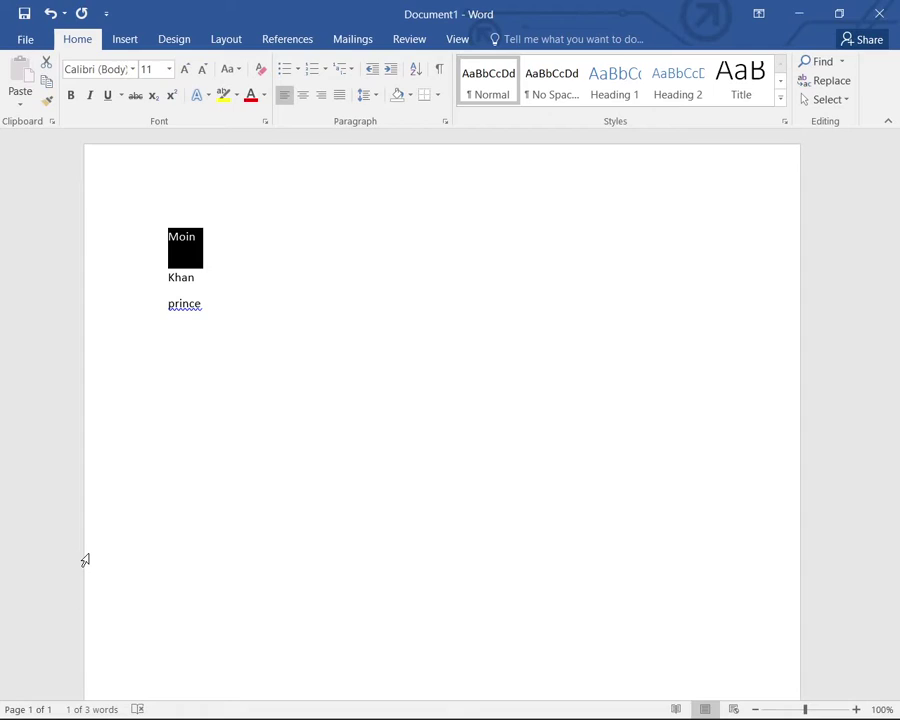
key("Left")
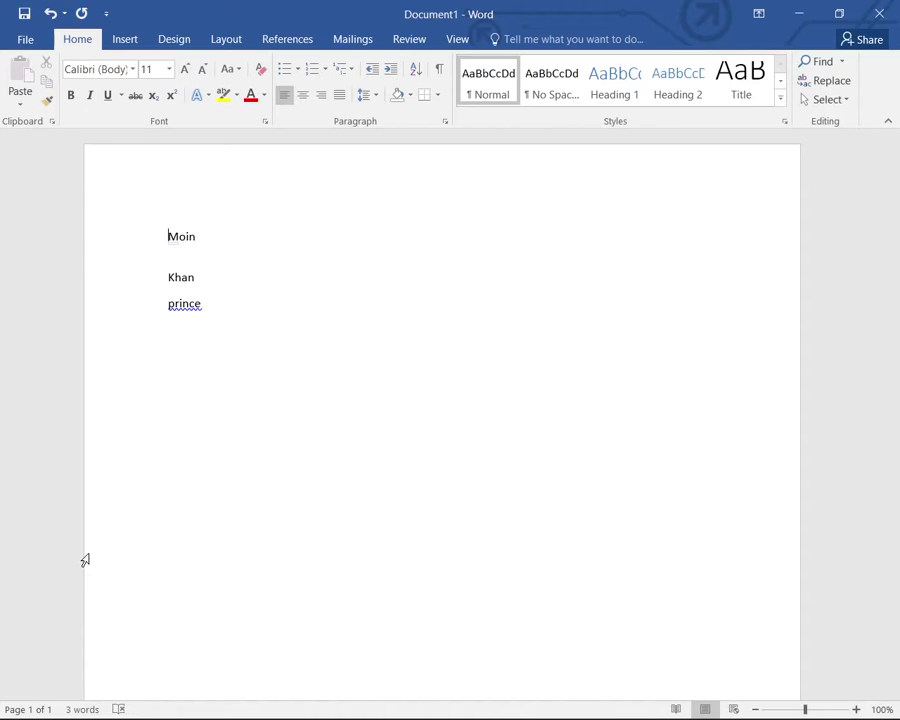
key("Insert+f")
key("Insert+f")
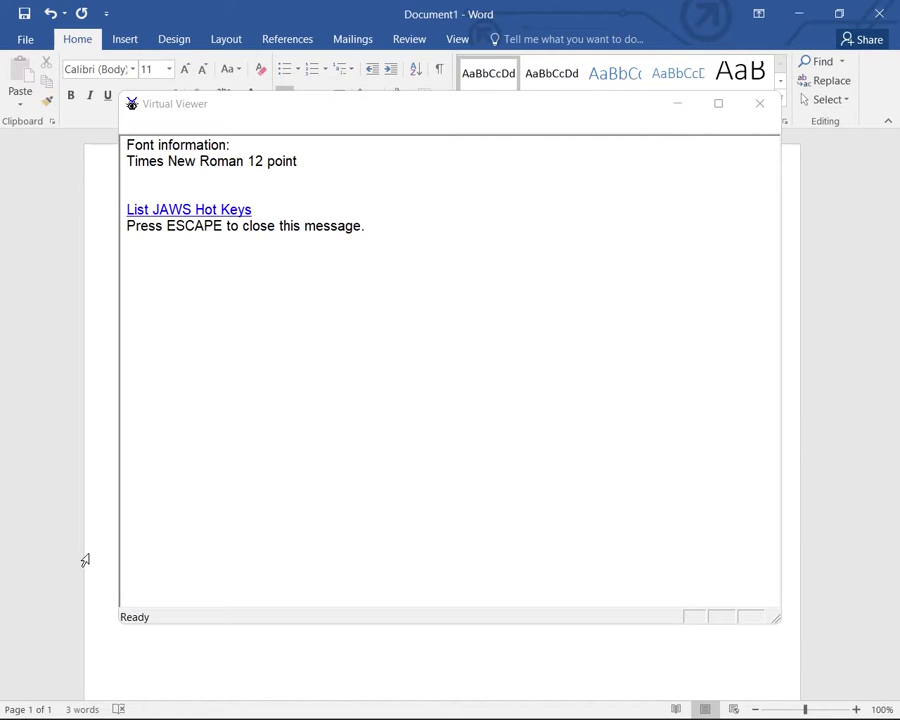
Set the Khan line to 1.5 line spacing with Ctrl+5 and confirm its formatting
key("Escape")
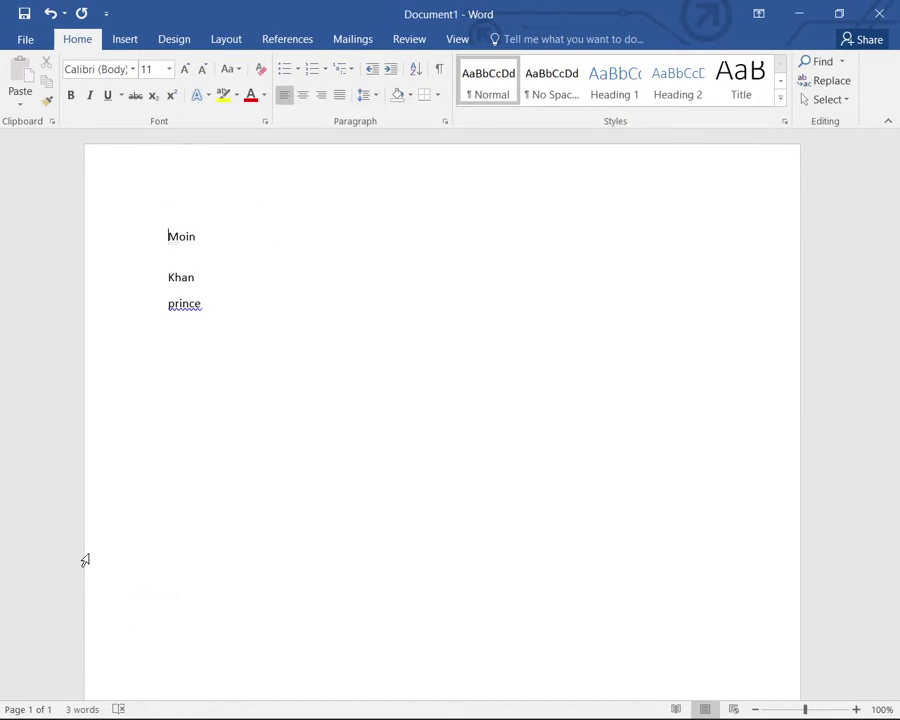
key("Down")
key("shift+Down")
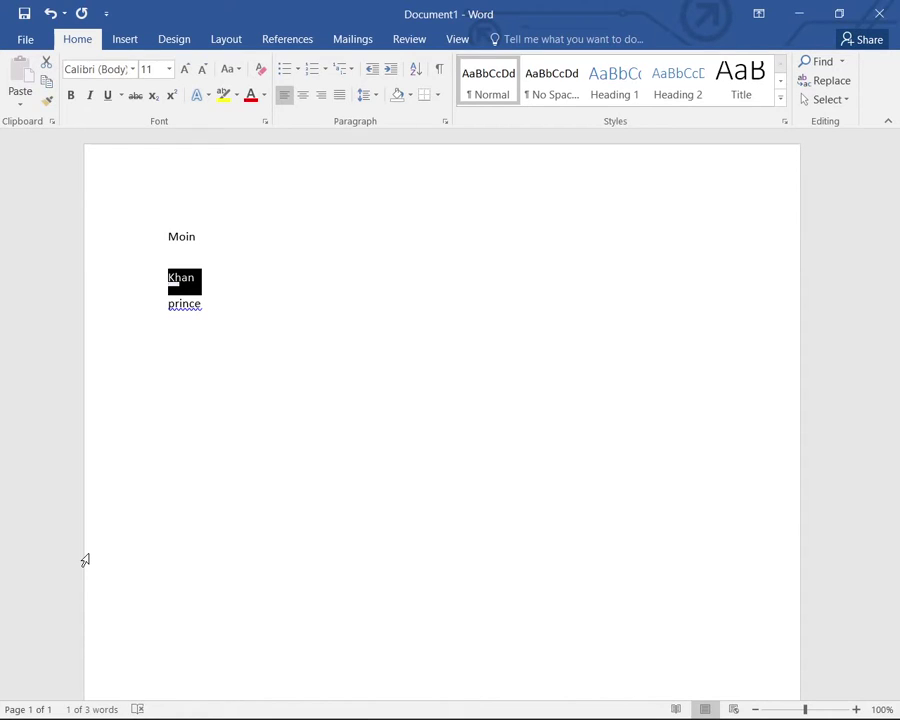
key("ctrl+5")
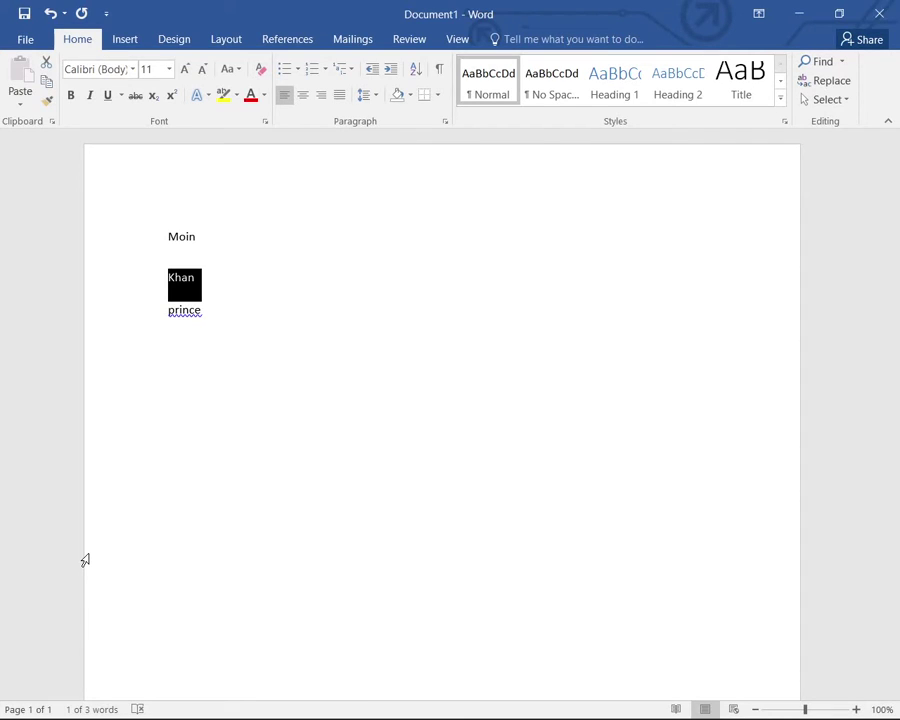
key("Insert+f")
key("Insert+f")
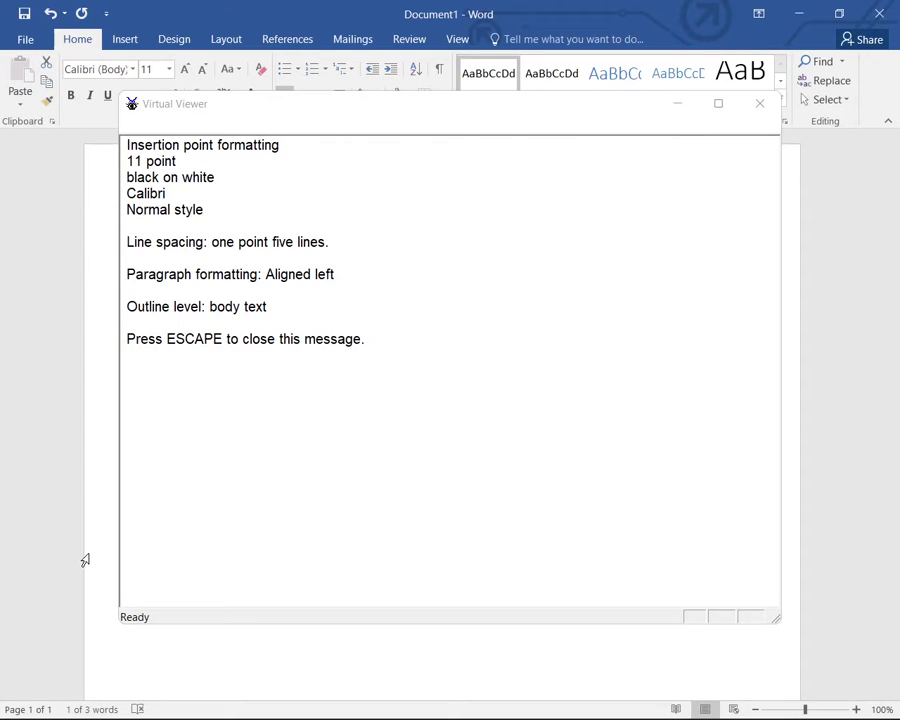
Capitalise prince to Prince with Shift+F3 and read its single-spacing formatting
key("Escape")
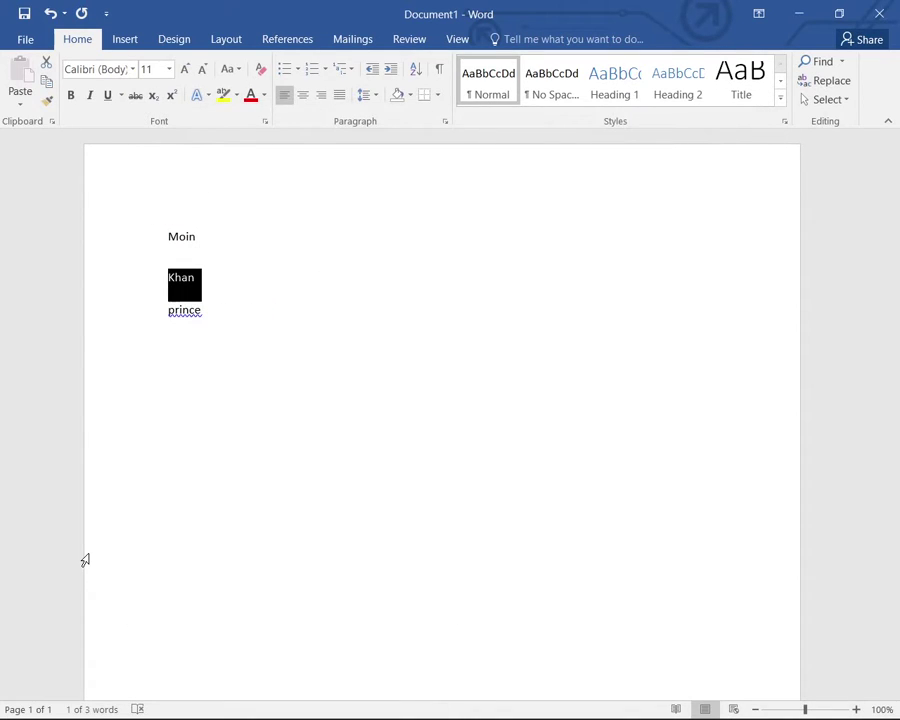
key("ctrl+End")
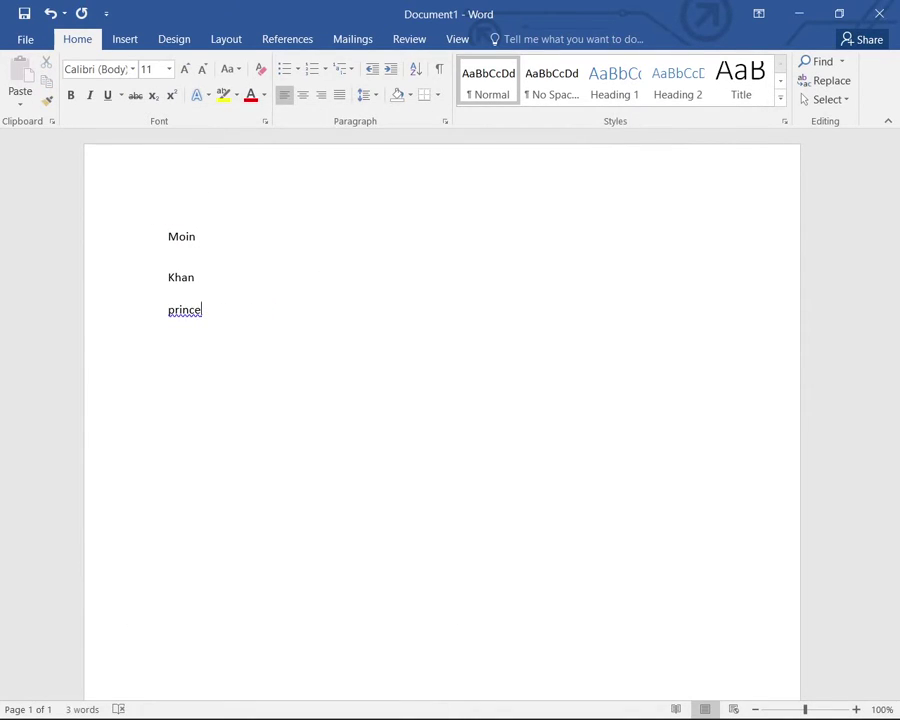
key("Home")
key("shift+F3")
key("ctrl+shift+Right")
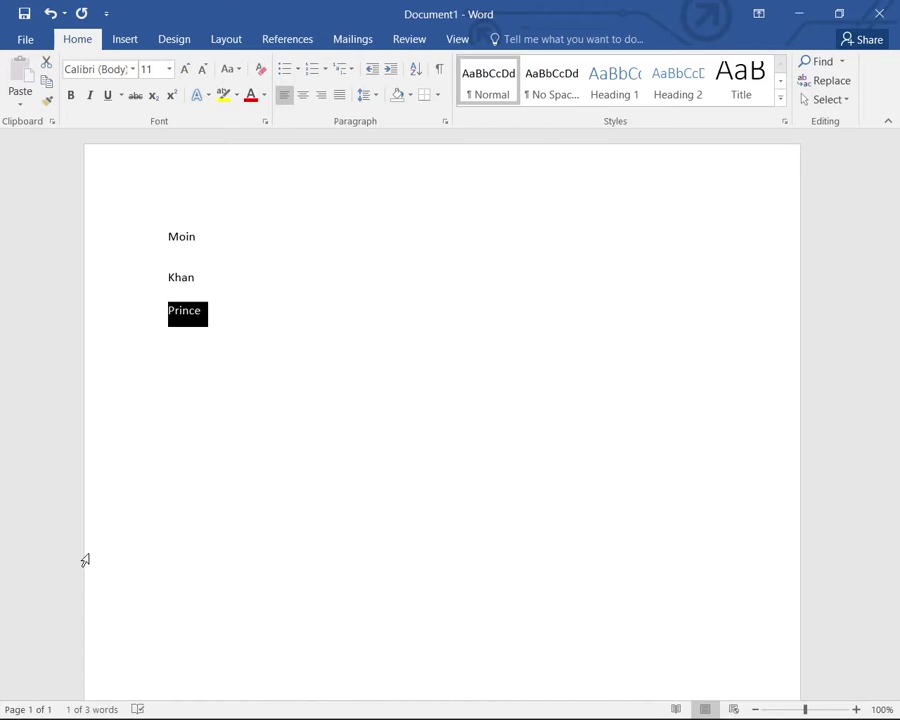
key("Right")
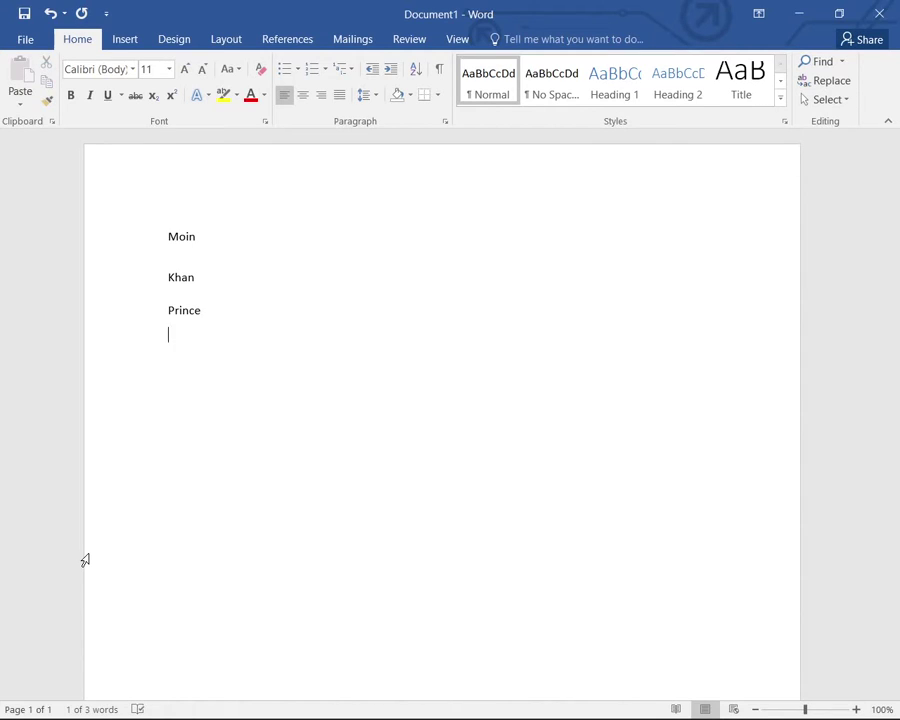
key("Up")
key("Insert+f")
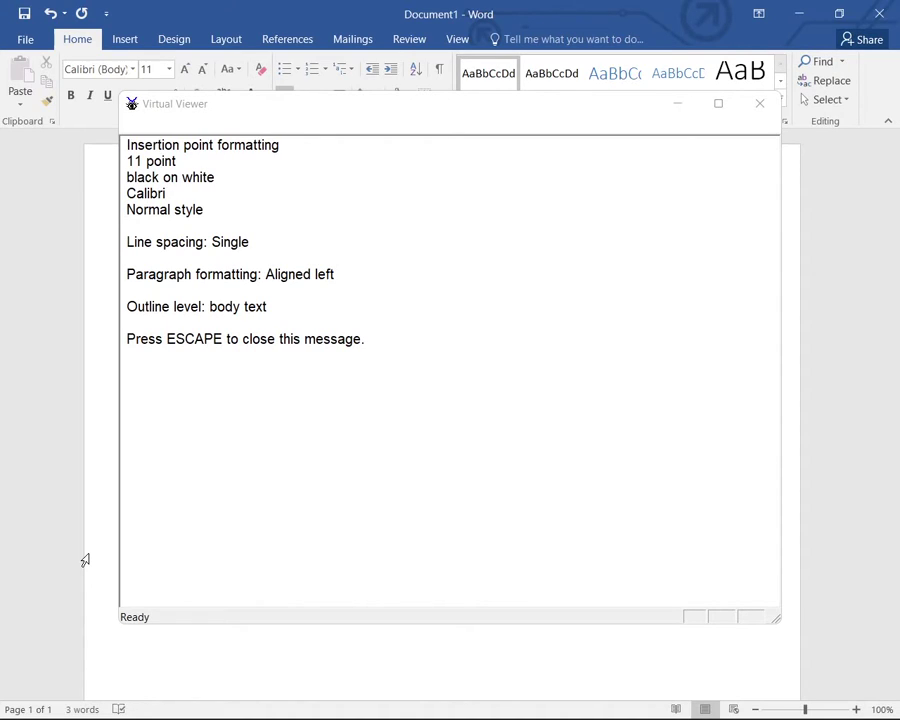
Confirm Moin reads double line spacing and Khan reads 1.5 line spacing
key("Escape")
key("ctrl+Home")
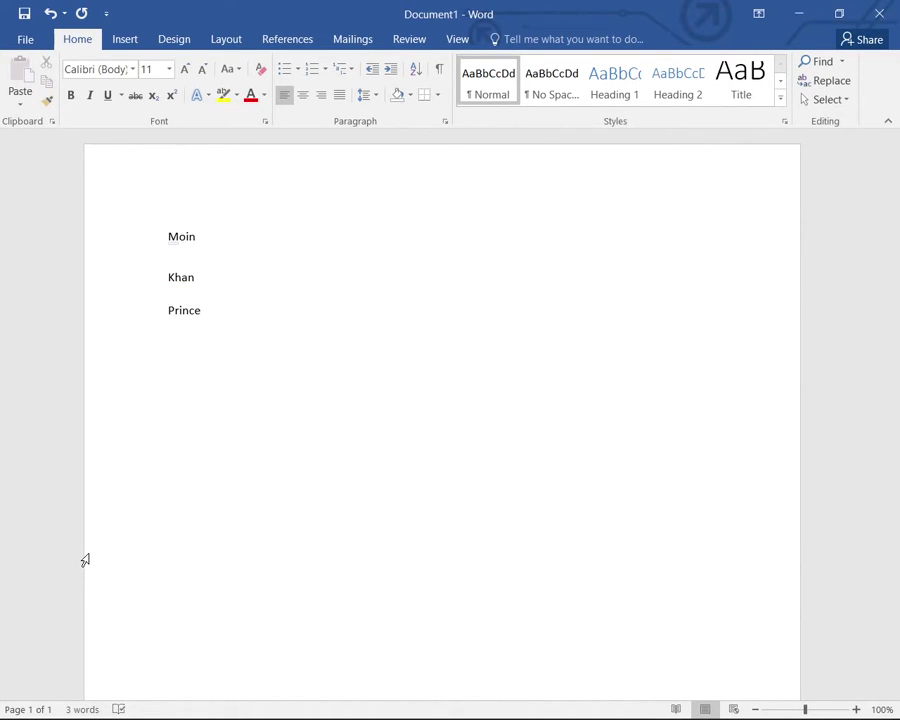
key("Insert+f")
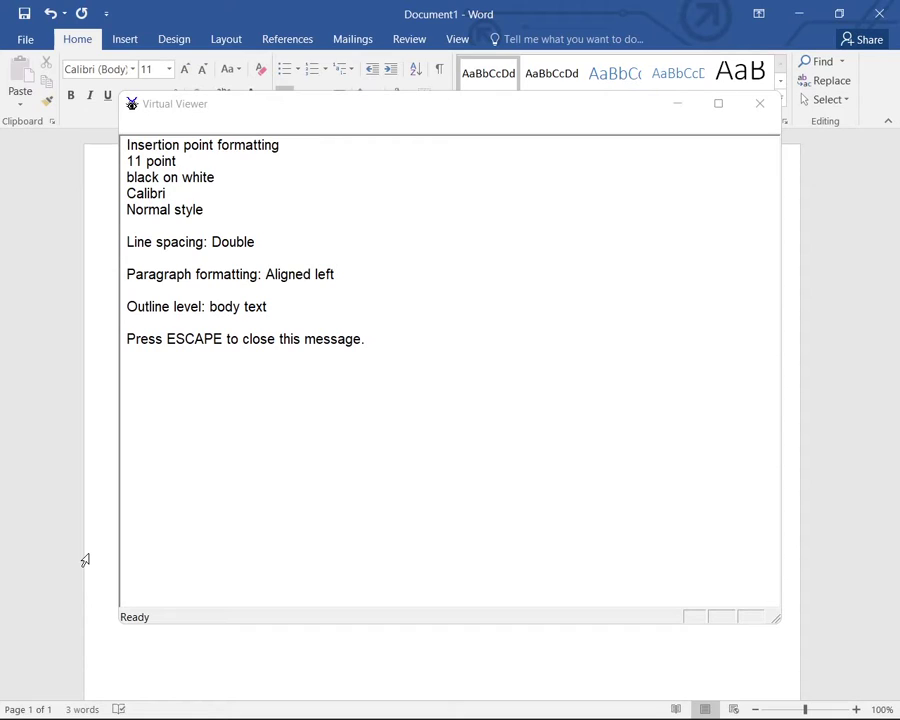
key("Escape")
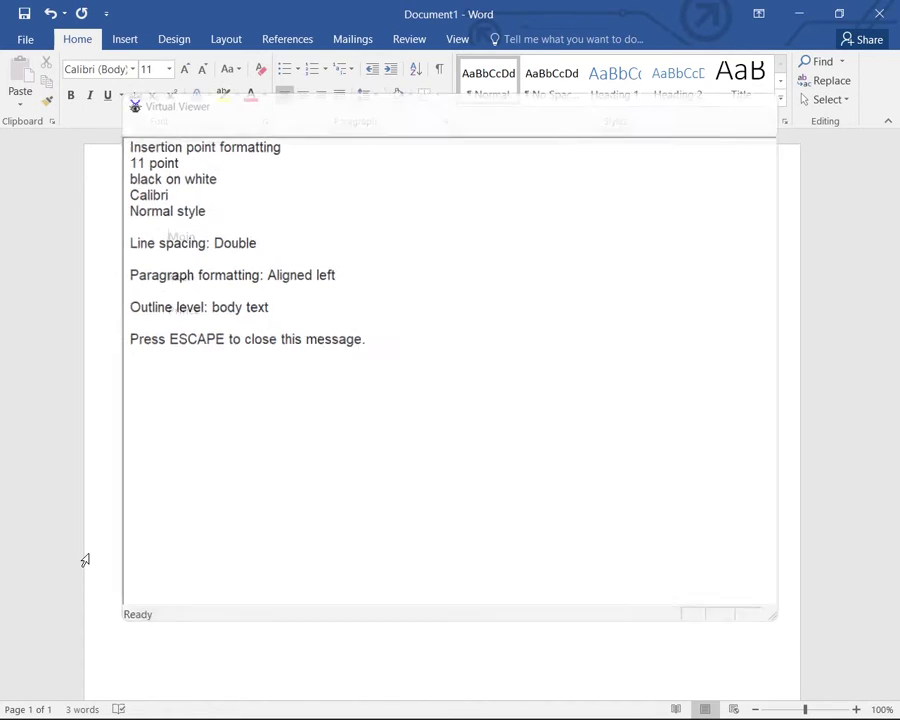
key("Down")
key("Insert+f")
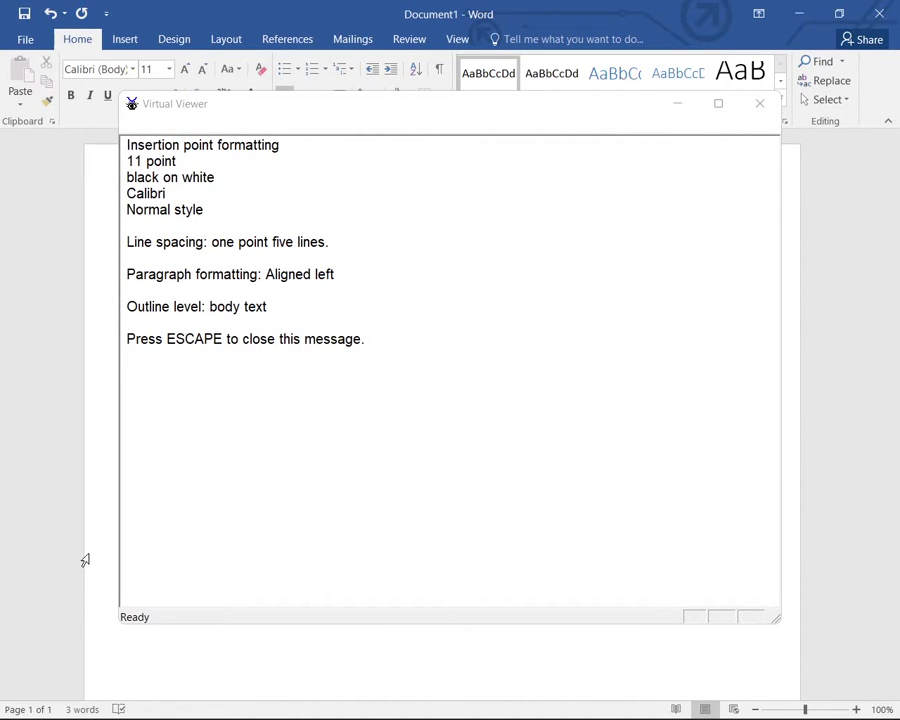
Recheck the Prince line's formatting to confirm single line spacing
key("Escape")
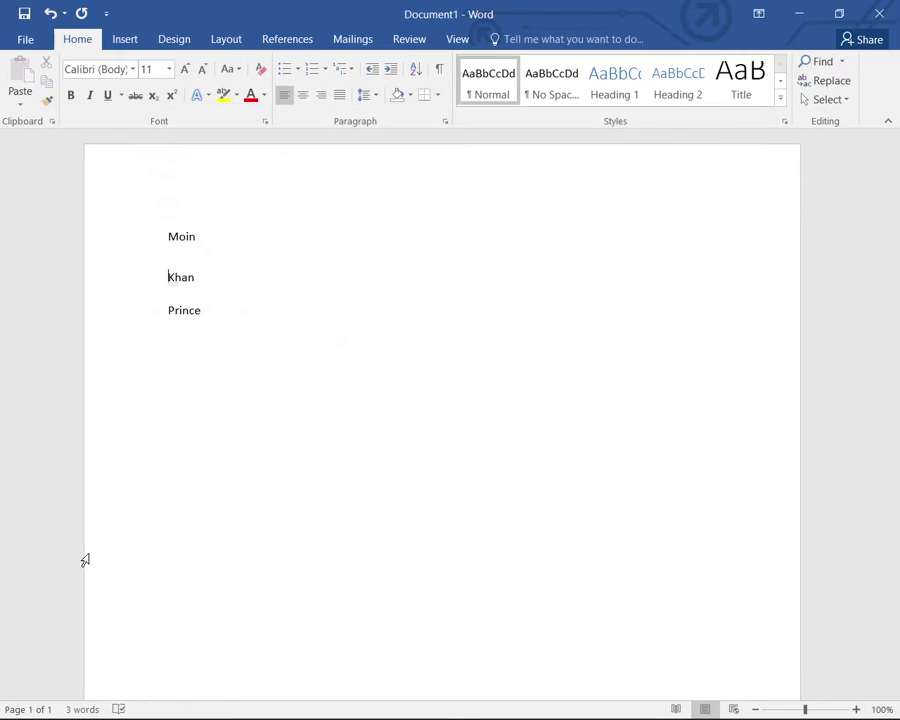
key("Down")
key("Left")
key("Right")
key("Insert+f")
key("Insert+f")
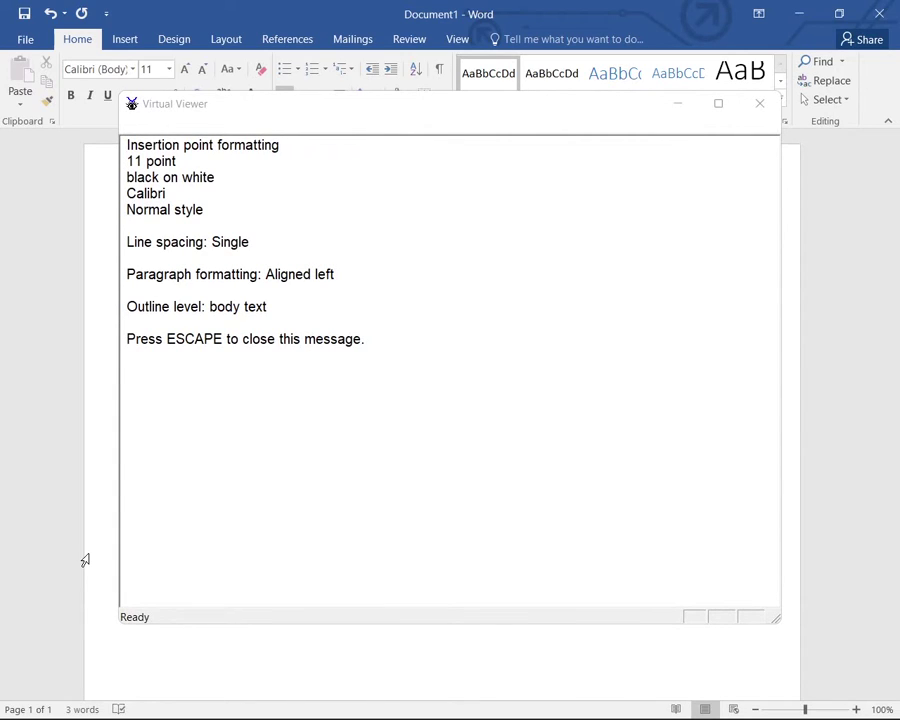
key("Escape")
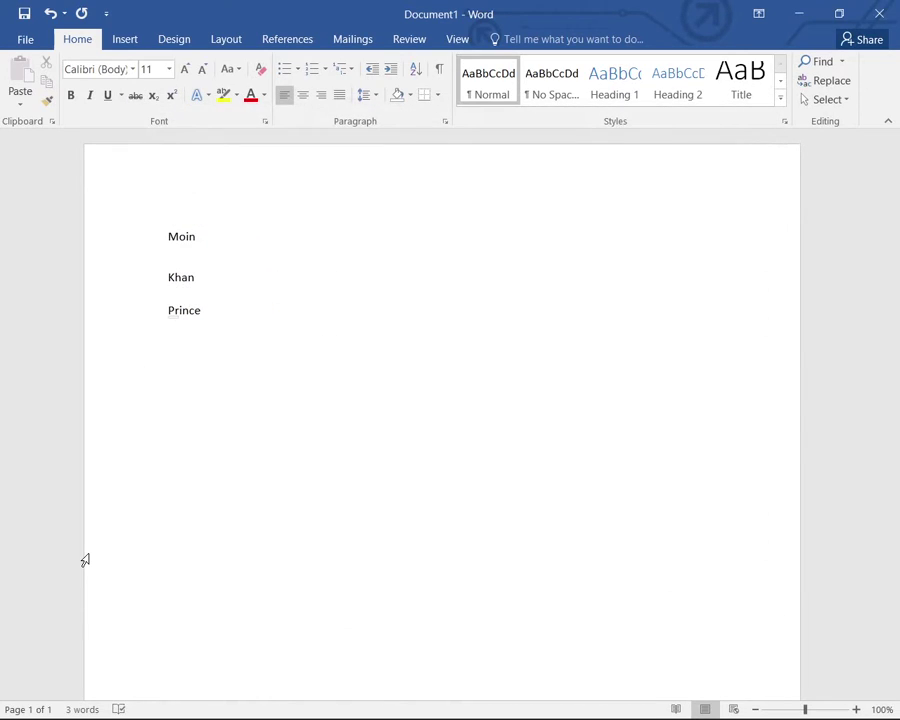
key("Up")
key("Up")
Replace the whole document with the single word pakistan and select that line
key("ctrl+a")
key("Delete")
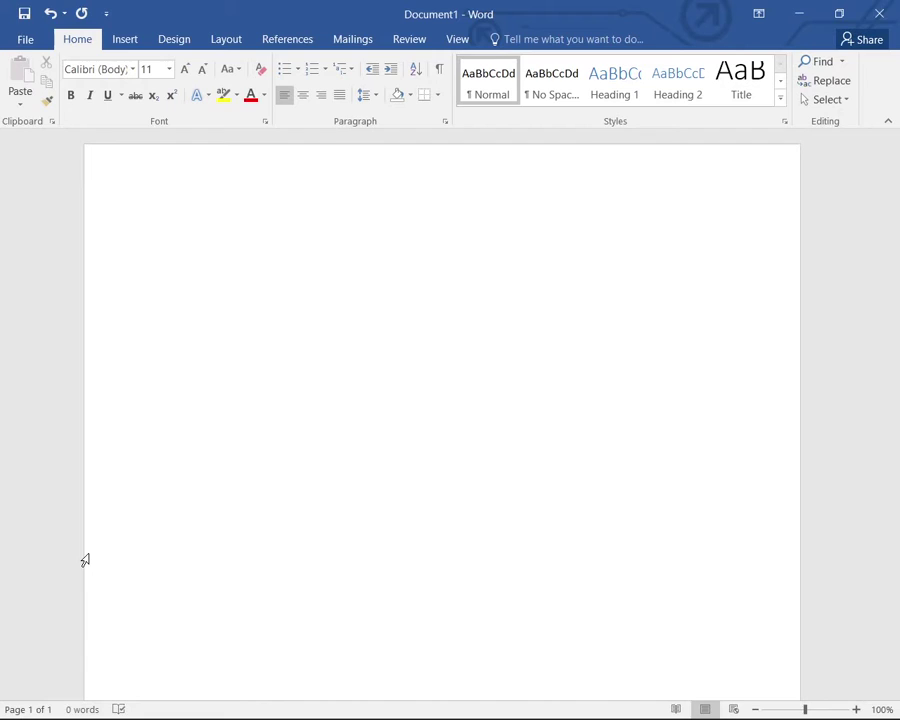
type("pak")
type("istan")
key("Home")
key("shift+End")
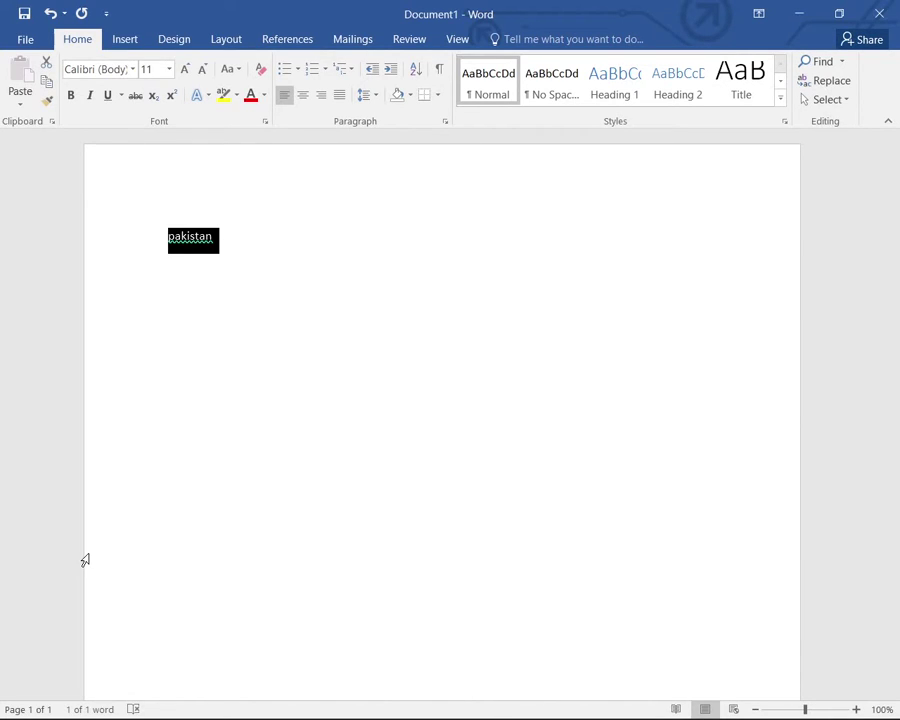
key("alt+h")
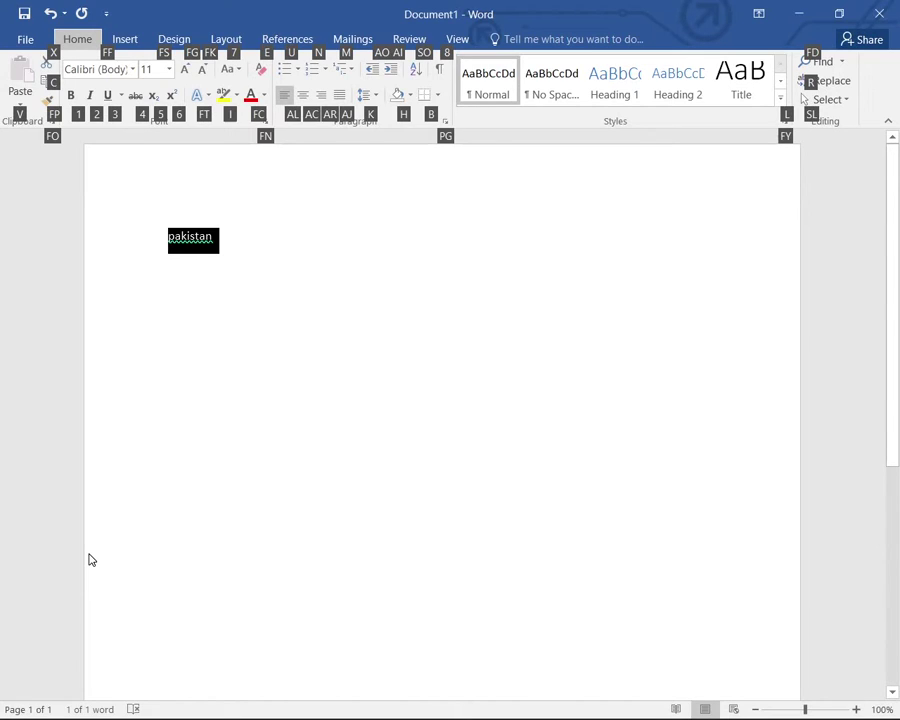
key("k")
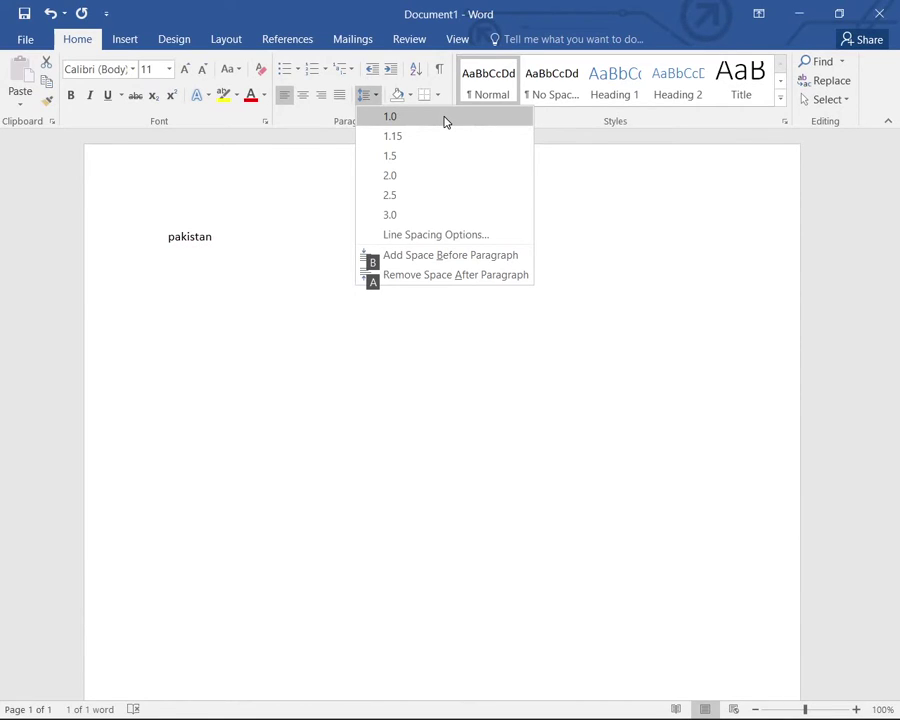
key("Down")
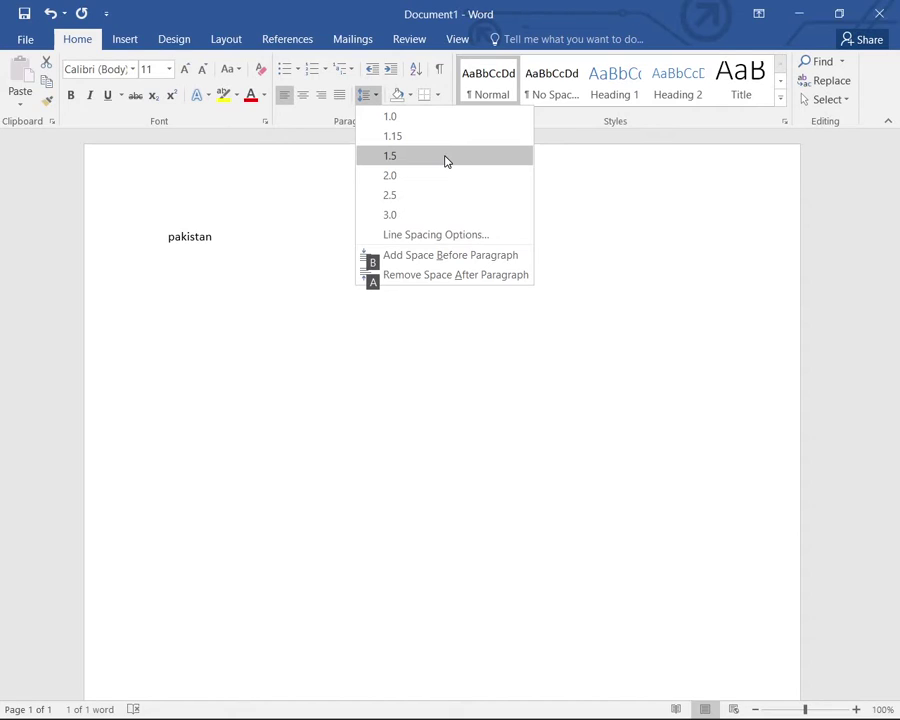
key("Up")
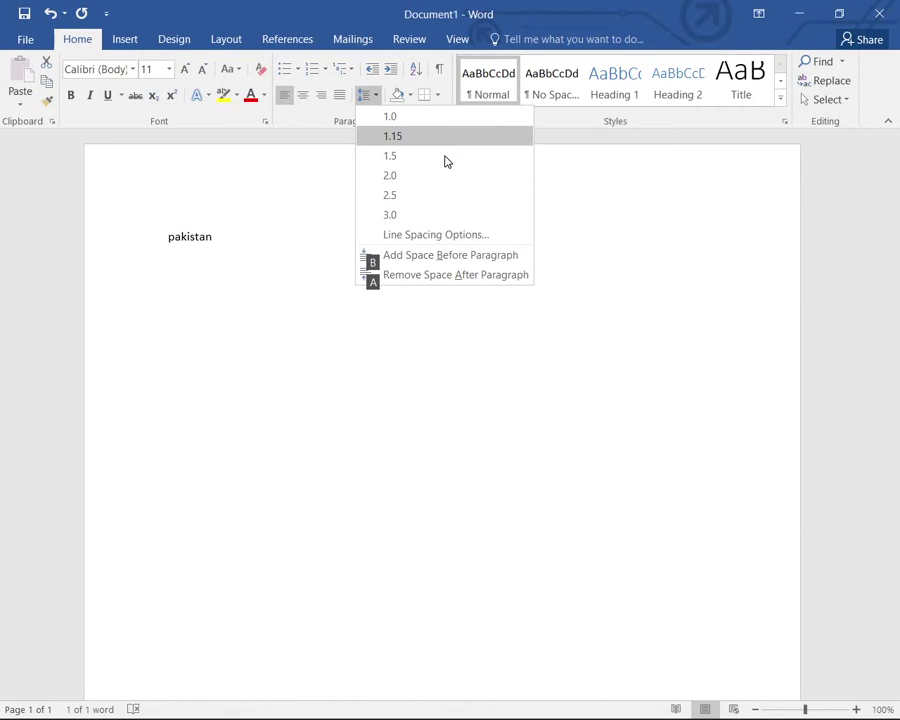
key("Down")
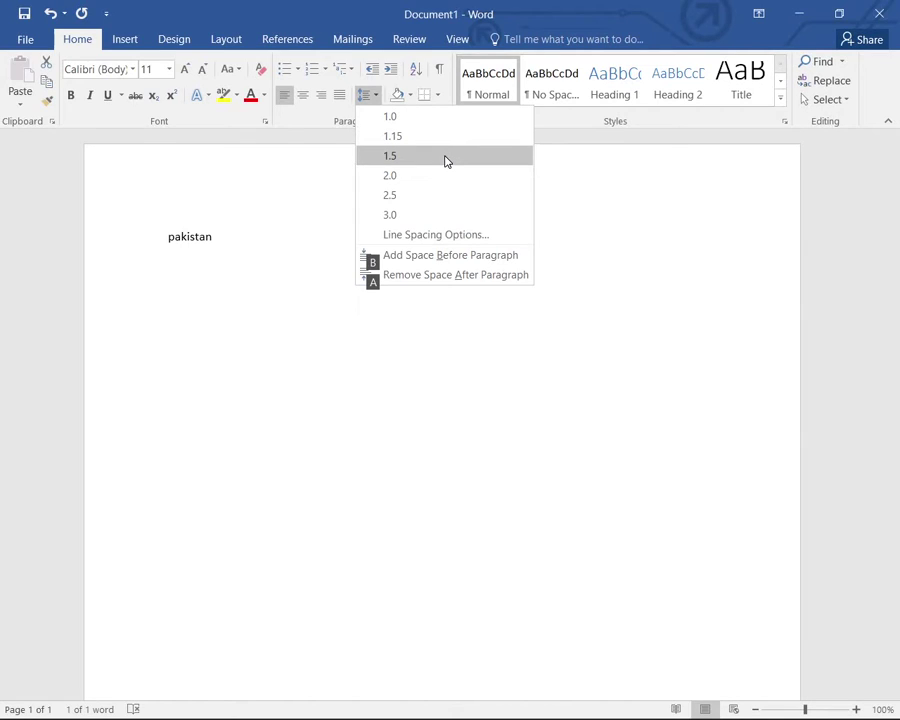
key("Up")
key("Down")
key("Down")
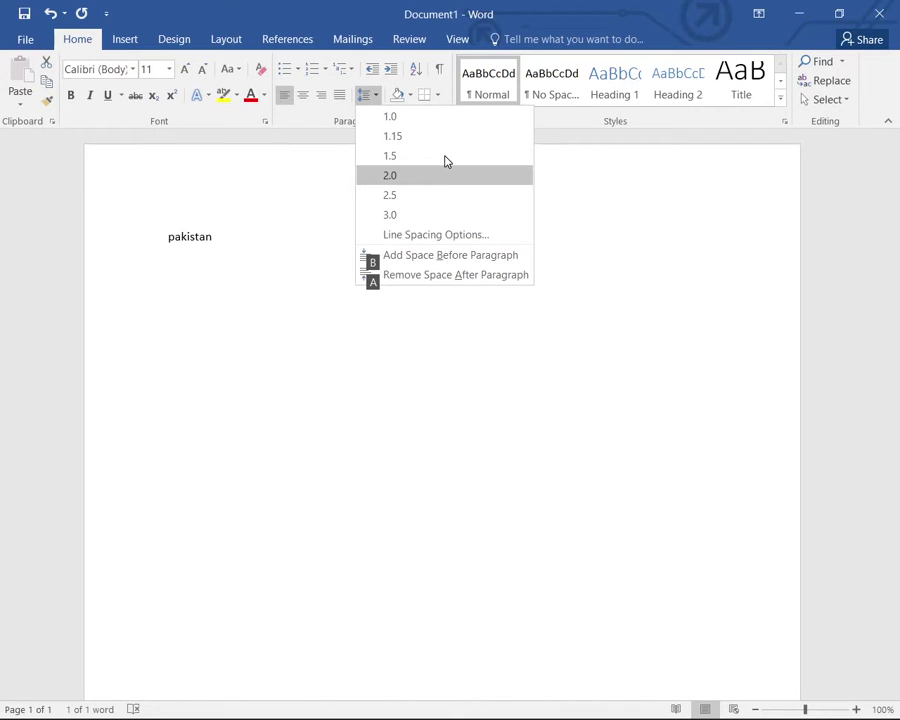
key("Down")
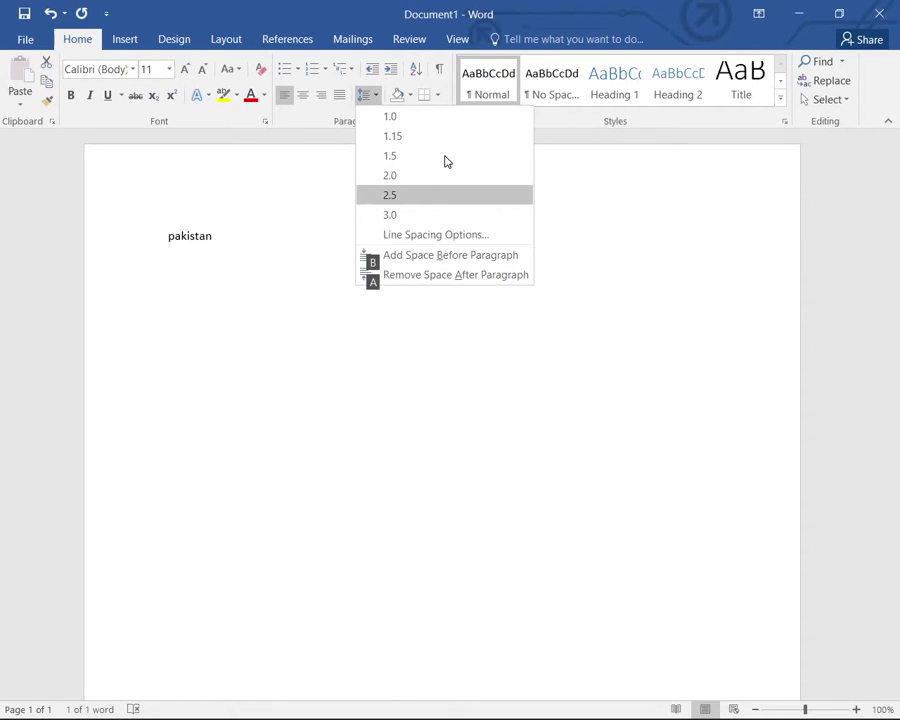
key("Down")
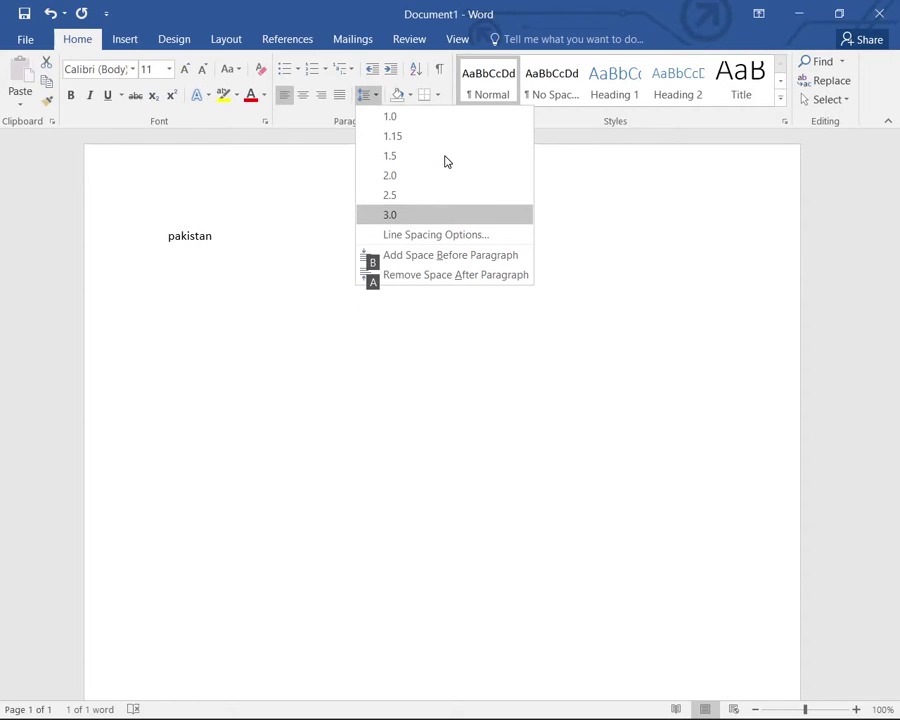
key("Down")
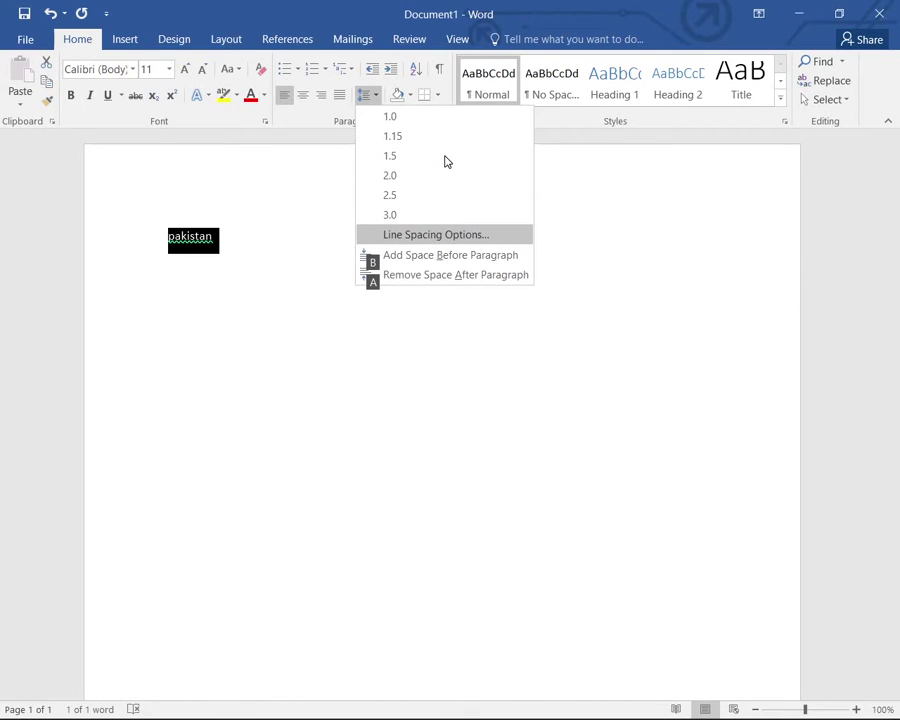
key("Down")
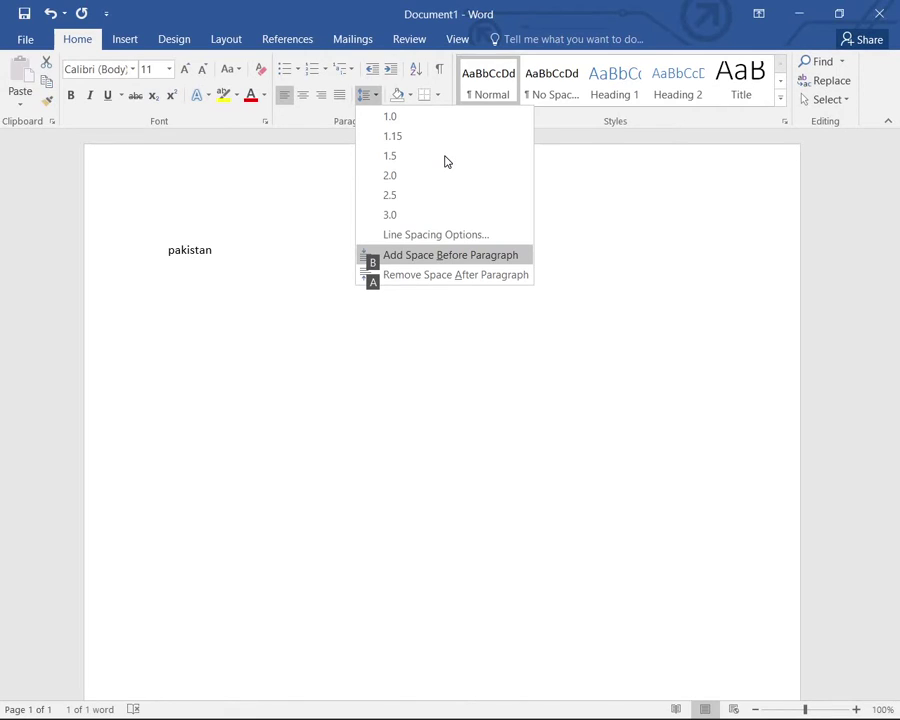
key("Down")
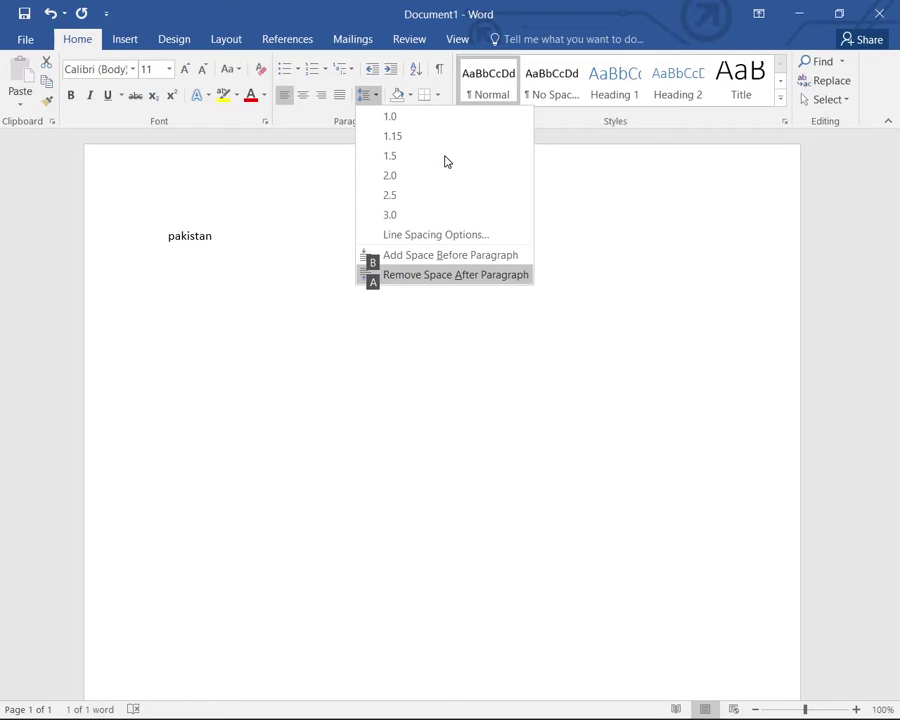
key("Up")
key("Up")
key("Up")
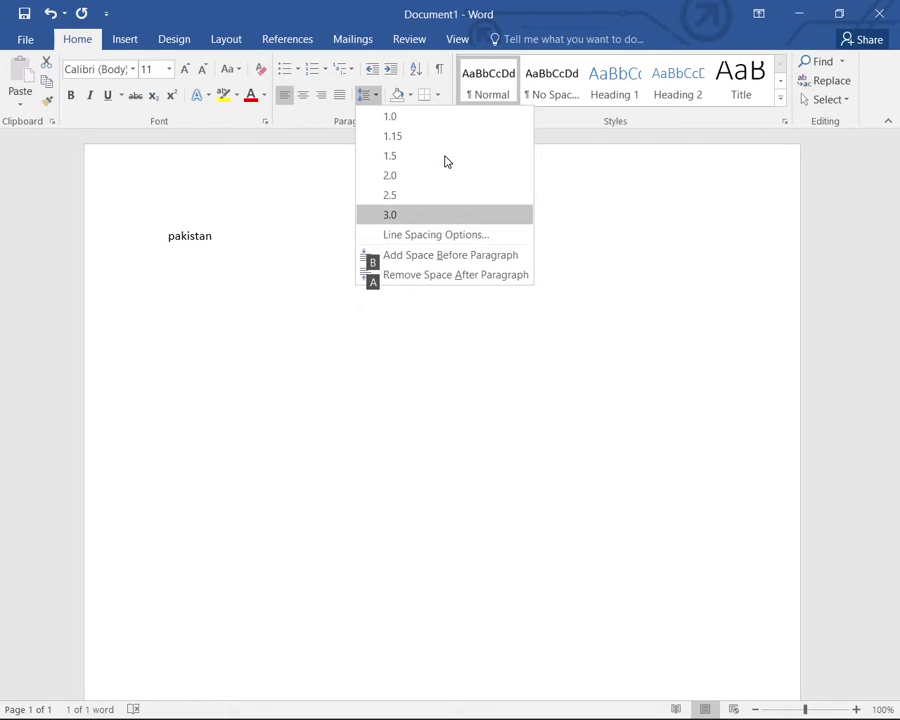
key("Up")
key("Up")
key("Up")
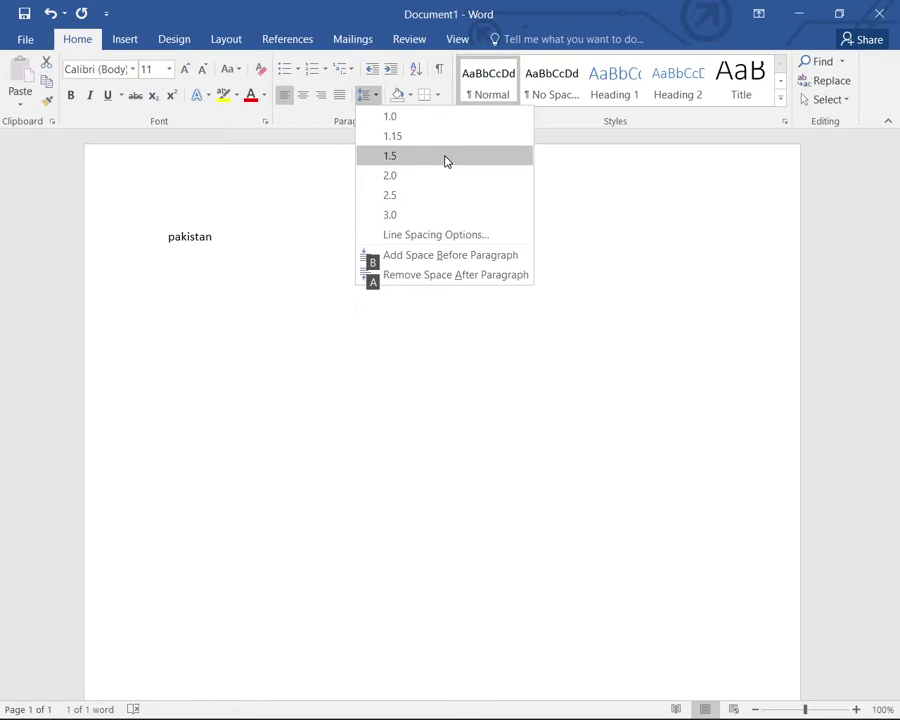
key("Return")
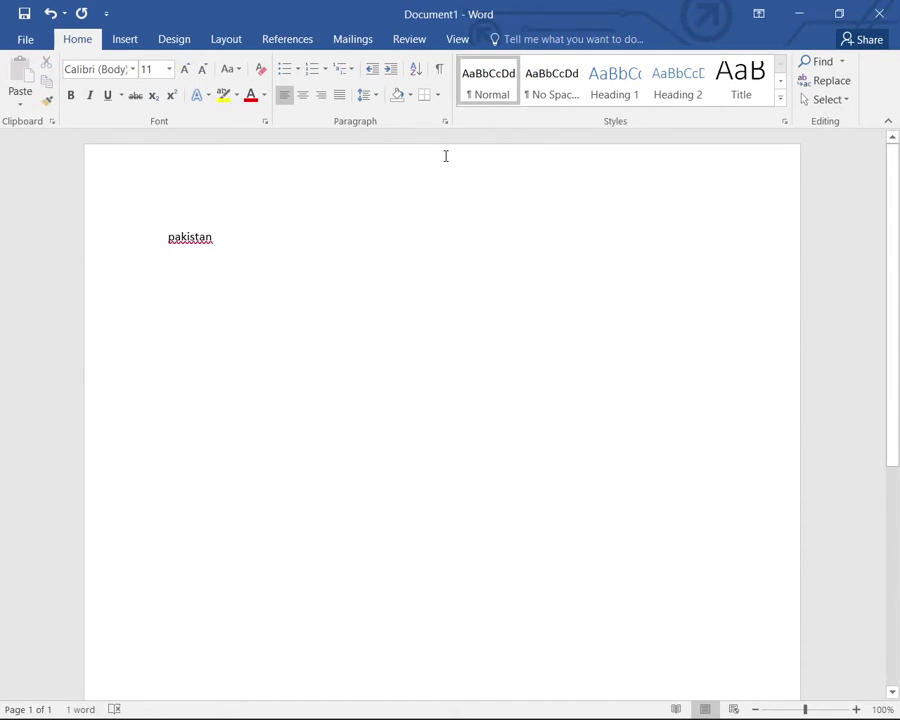
Select the pakistan line and confirm its formatting reads one point five lines
key("ctrl+a")
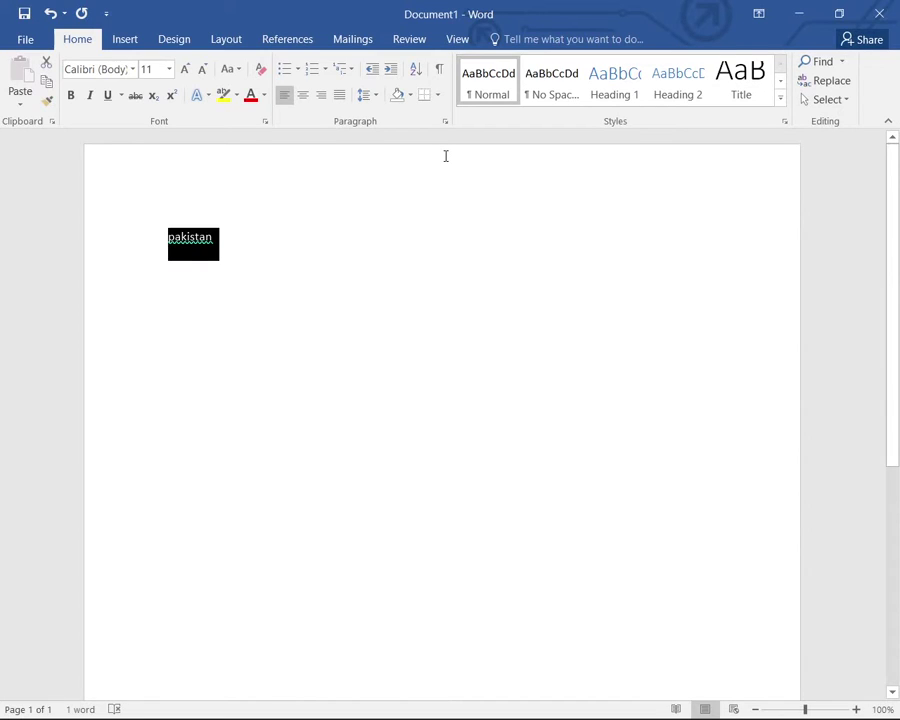
key("Left")
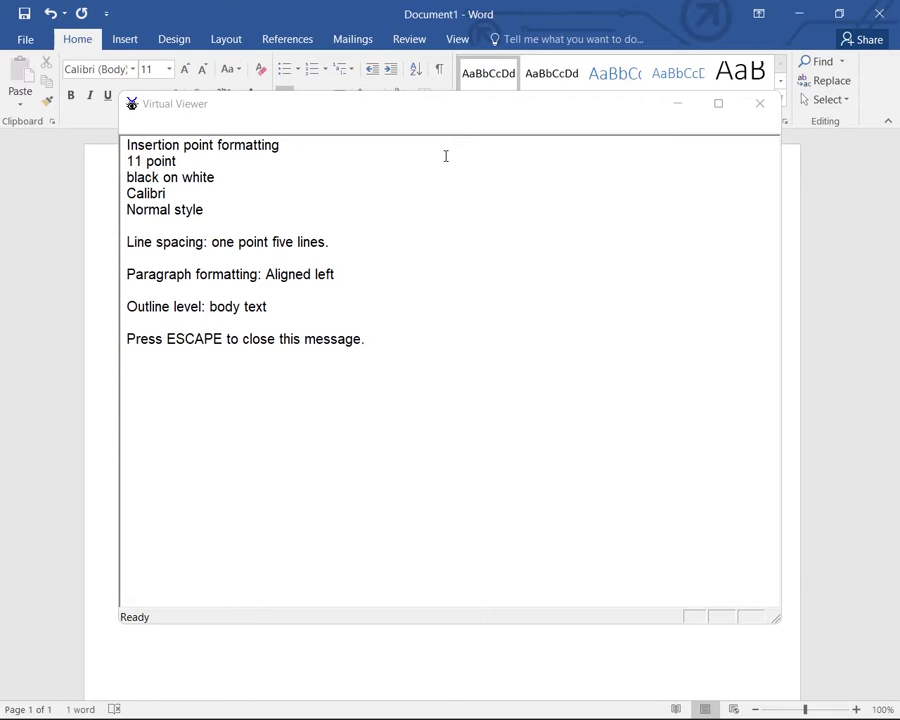
key("Escape")
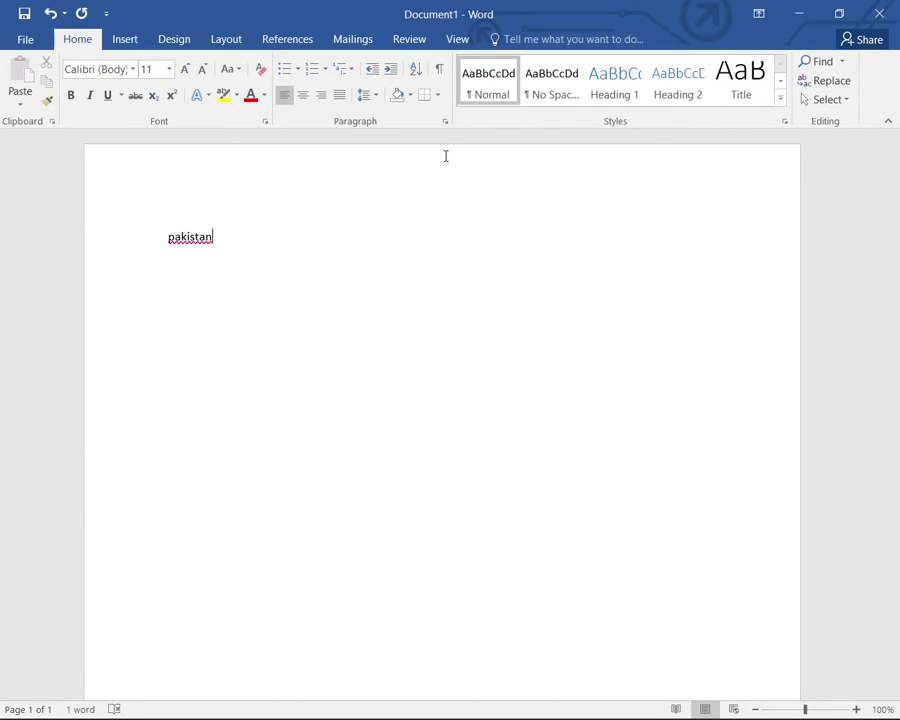
Type karachi on a new line below Pakistan and select that line
key("Return")
type("kar")
type("achi")
key("Home")
key("shift+Down")
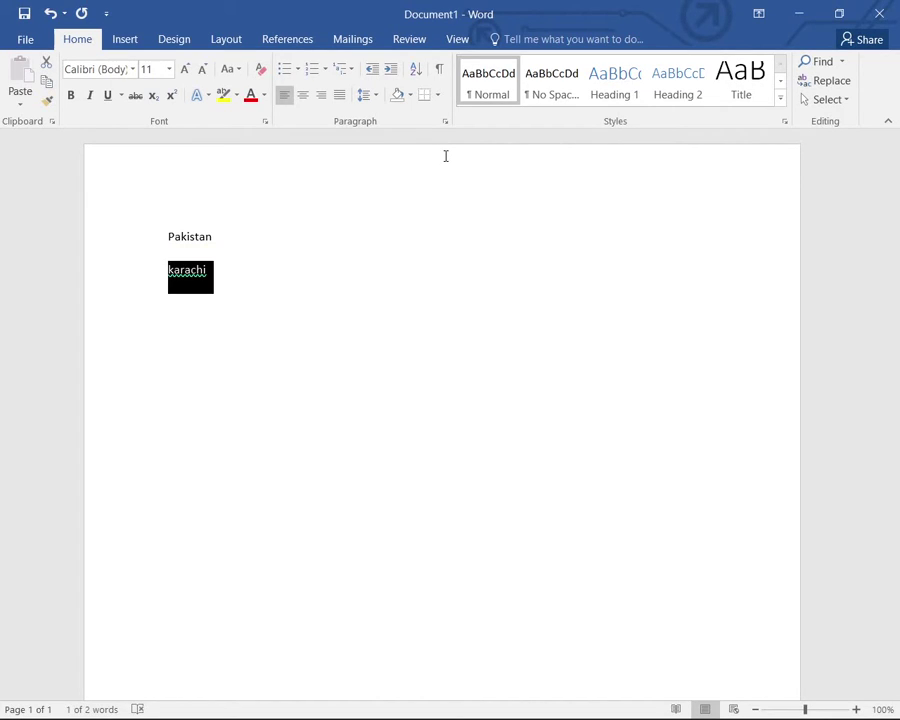
Apply 3.0 line spacing to karachi after previewing 1.15, 1.5 and 2.0
key("alt+h")
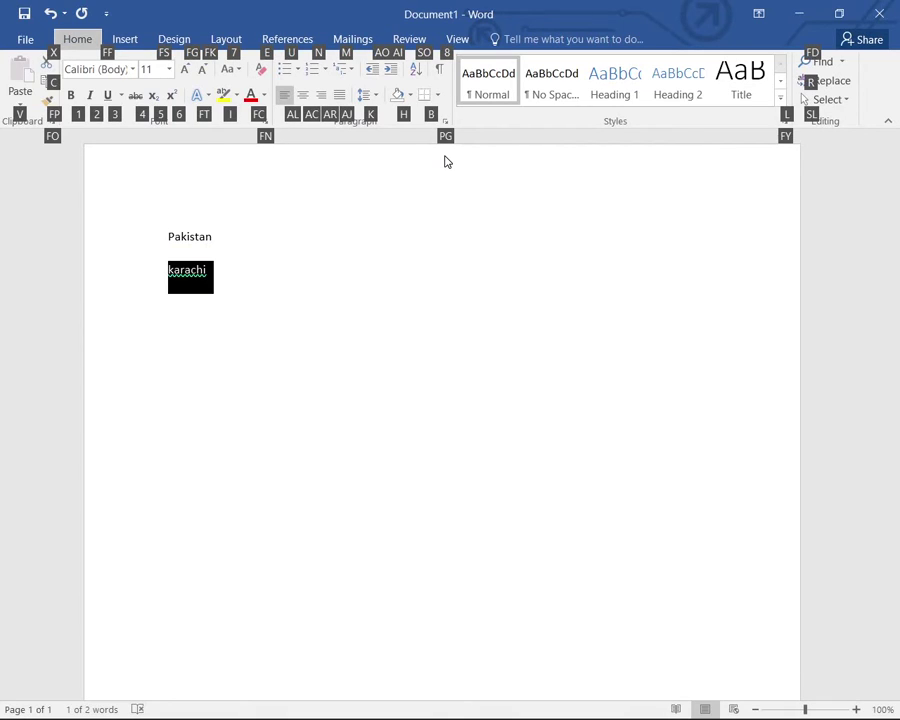
key("k")
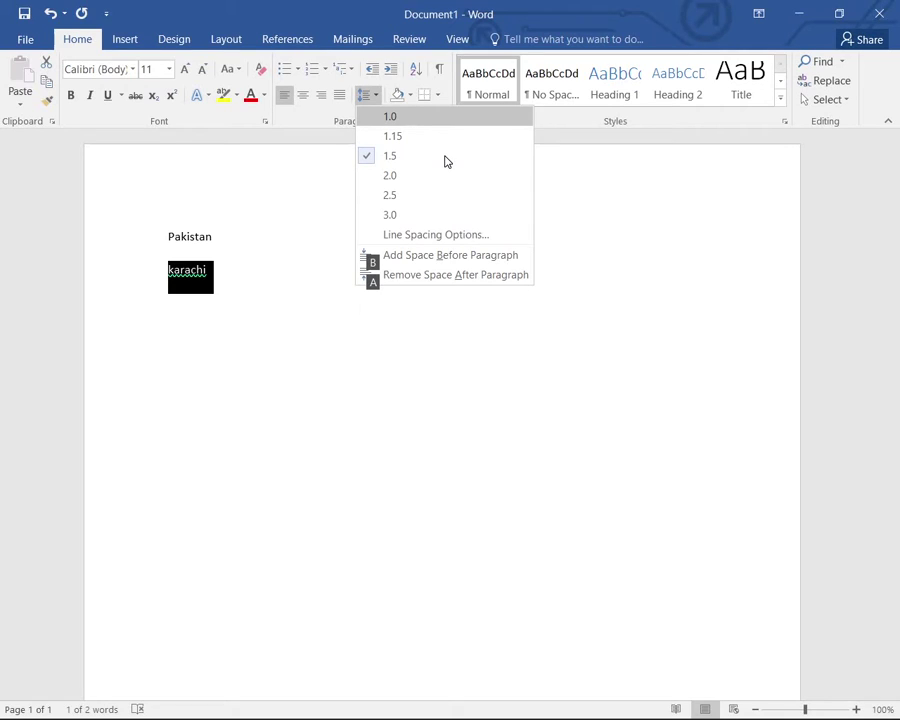
key("Down")
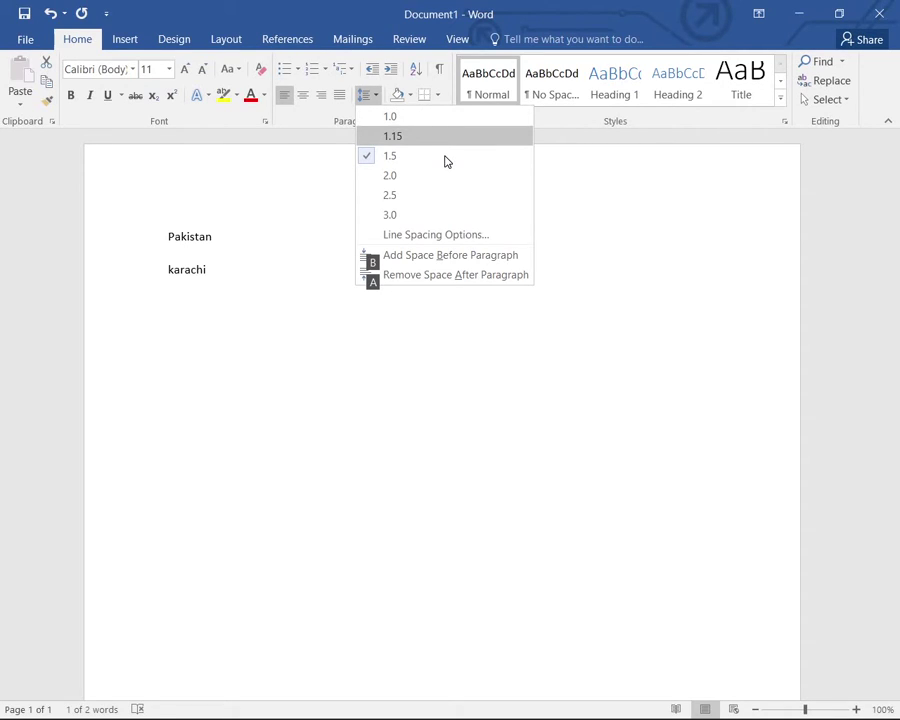
key("Down")
key("Down")
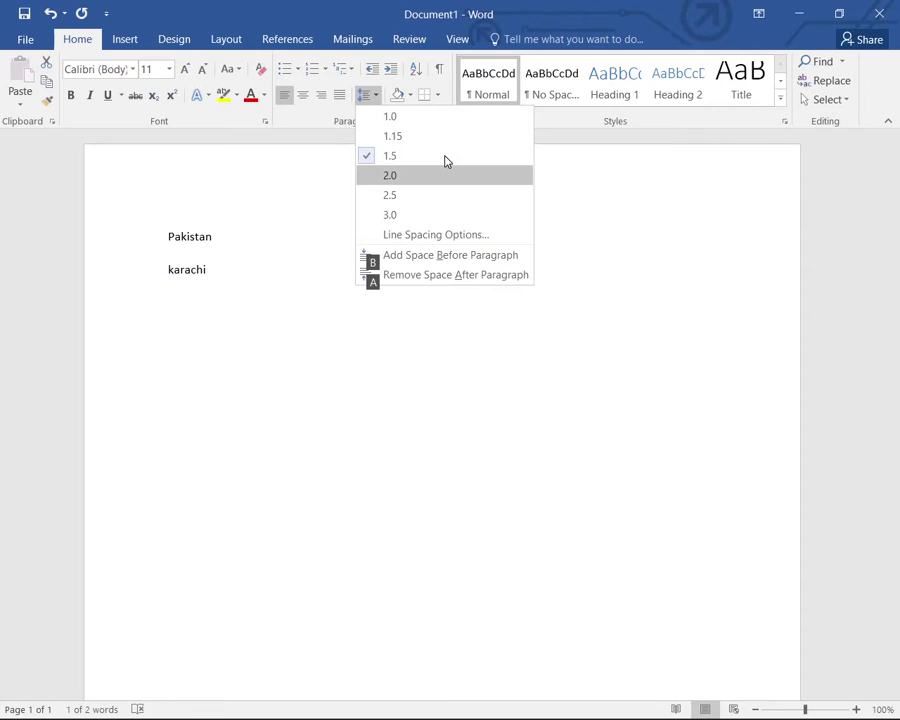
key("Down")
key("Down")
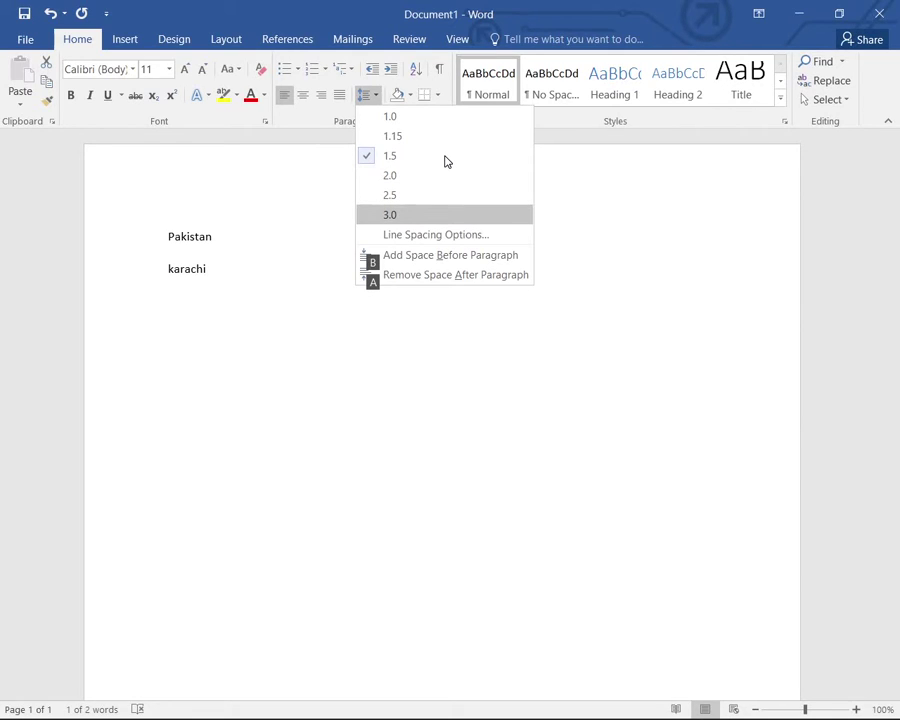
left_click(446, 159)
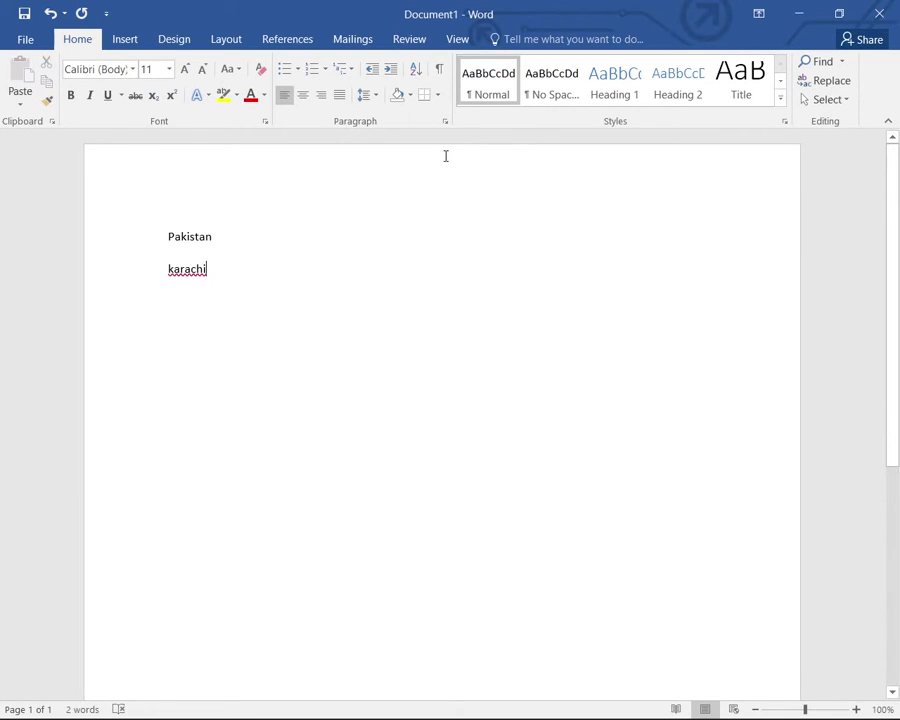
Confirm the karachi line's formatting shows 3-line spacing
key("Home")
key("Insert+f")
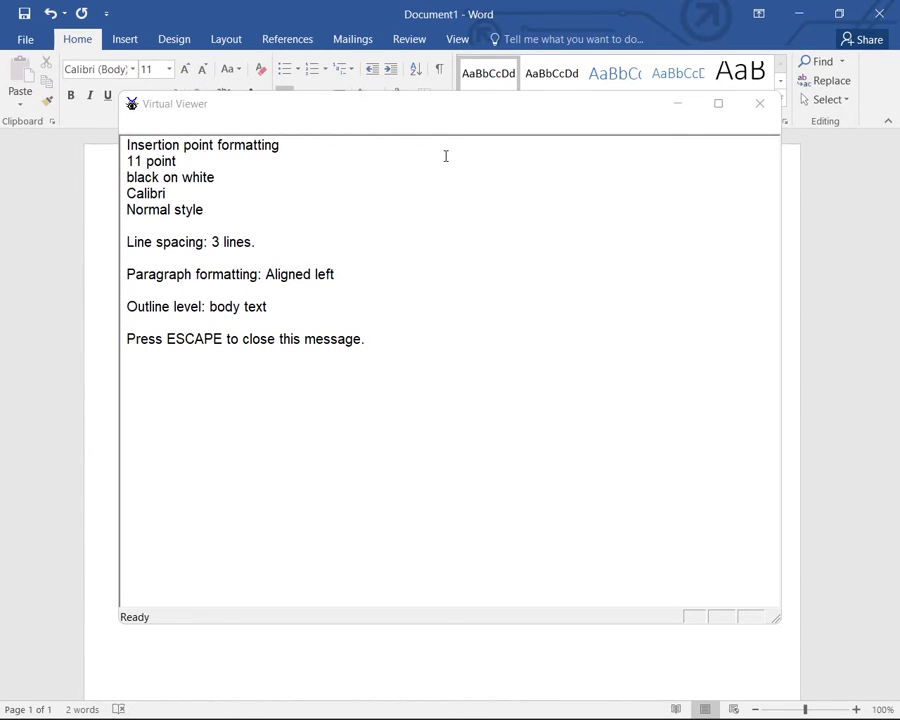
key("Escape")
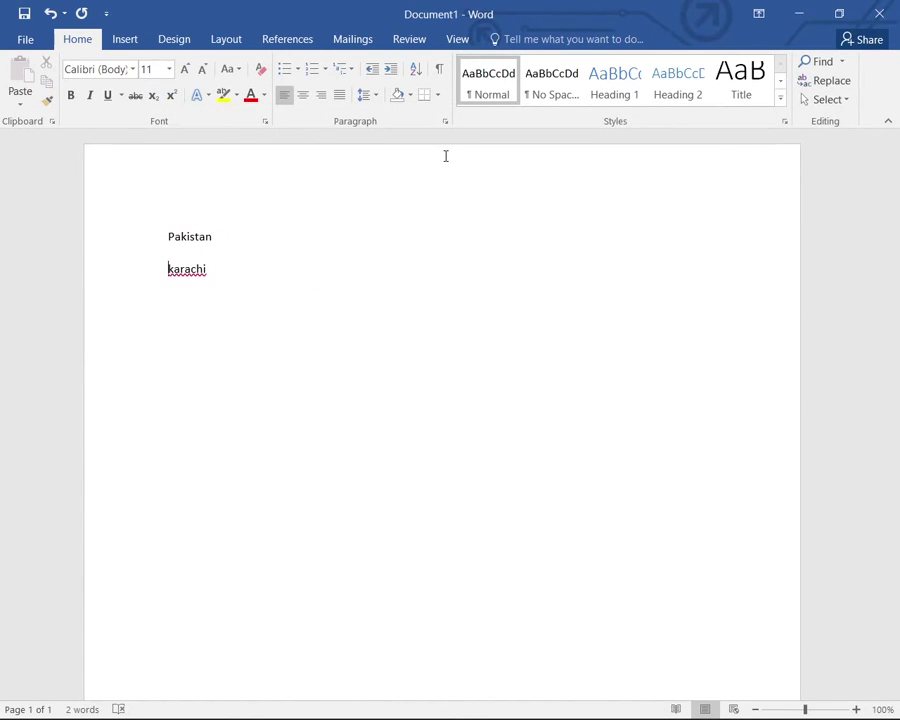
Capitalise karachi so the second line reads Karachi
key("Down")
key("Down")
key("ctrl+Home")
key("Down")
key("Down")
key("Up")
key("Down")
key("Down")
key("alt")
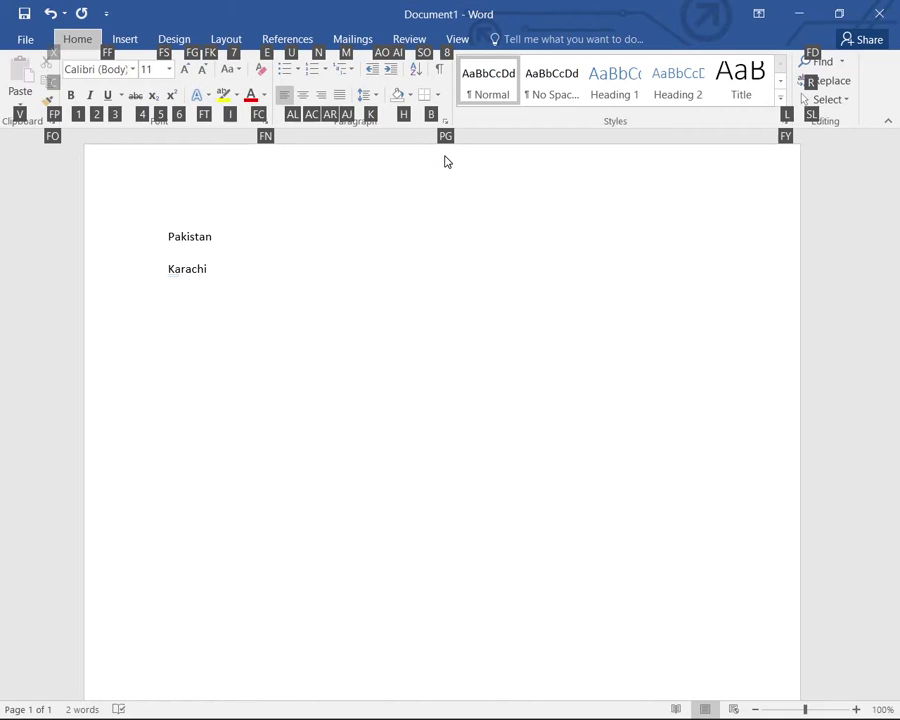
Open Line Spacing Options for Karachi, showing Multiple spacing at 3, 0 pt before, 8 pt after
key("k")
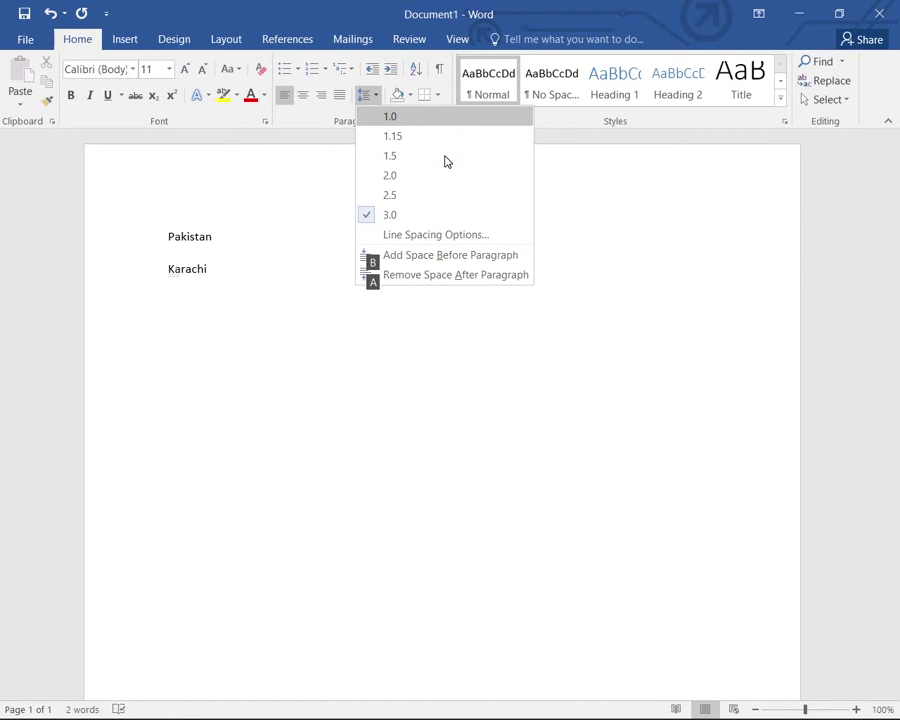
key("Down")
key("Down")
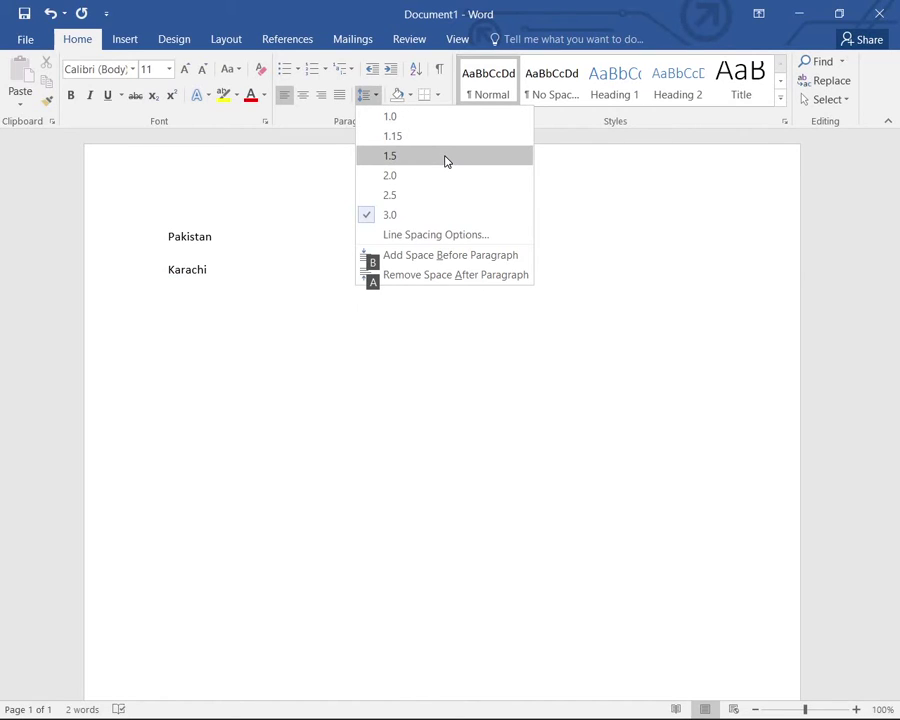
key("Down")
key("Down")
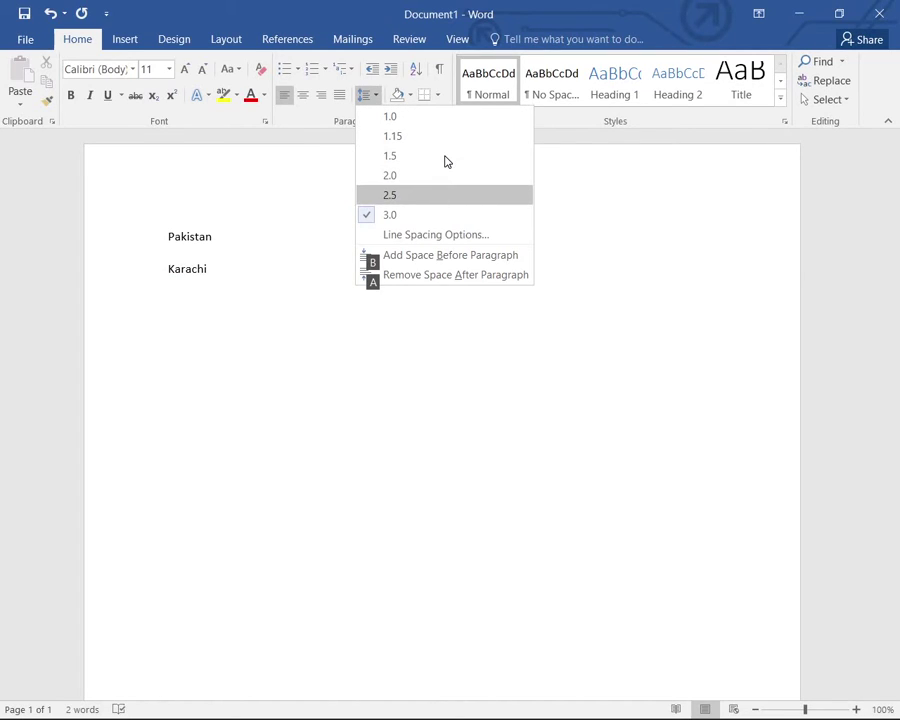
key("Down")
key("Down")
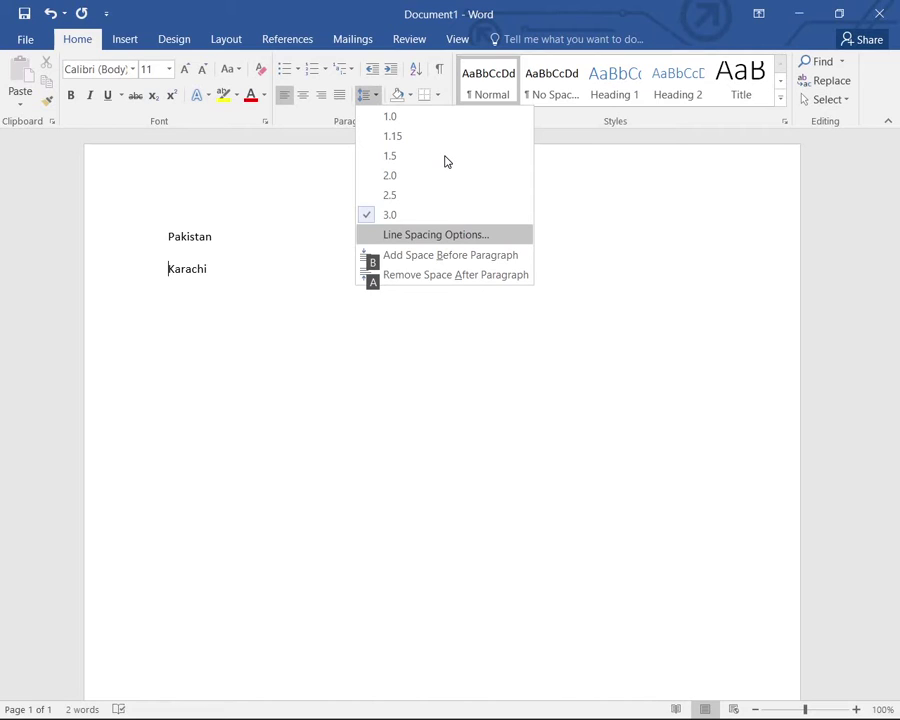
key("Return")
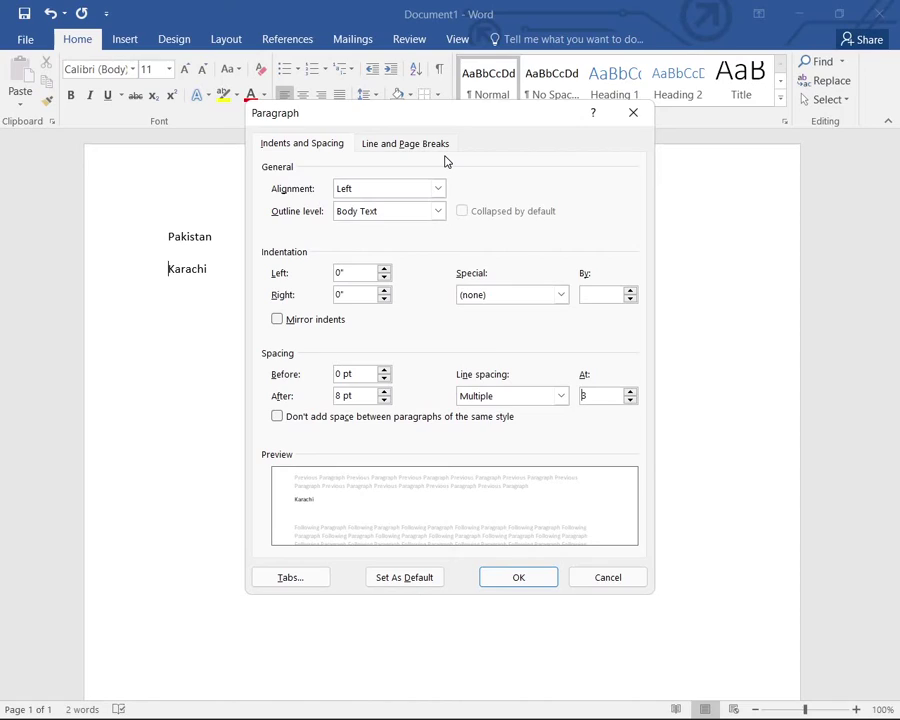
Tab through same-style spacing, Tabs, Set As Default, OK and Cancel back to Indents and Spacing
key("Tab")
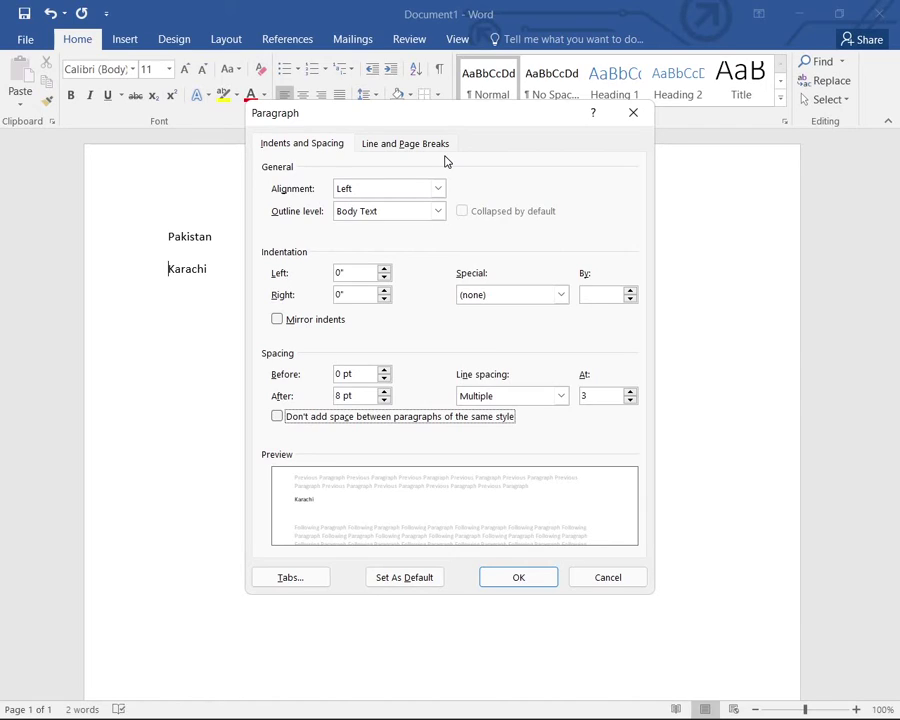
key("Tab")
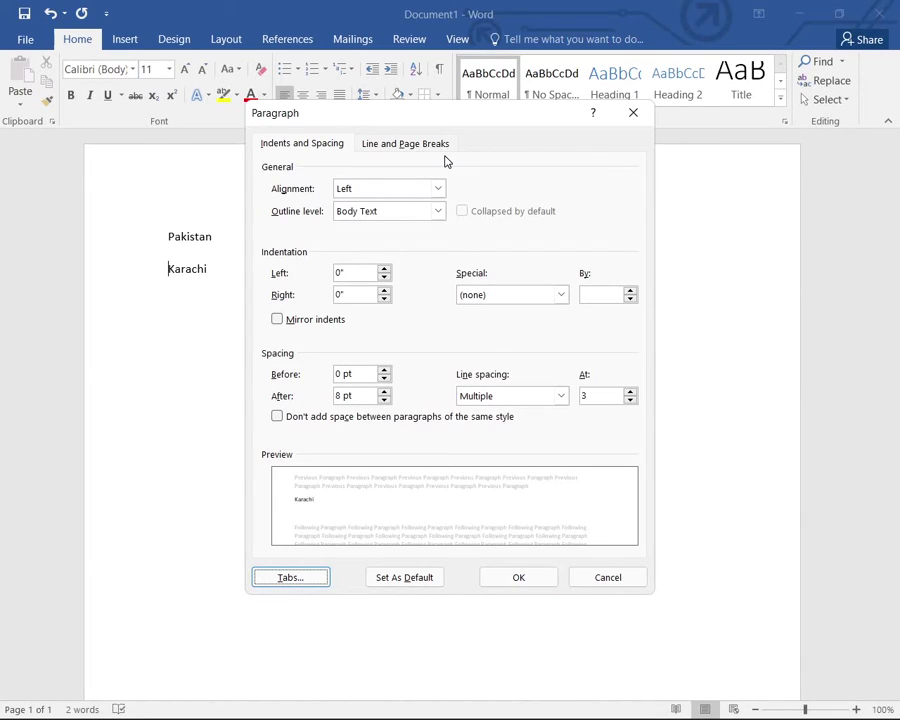
key("Tab")
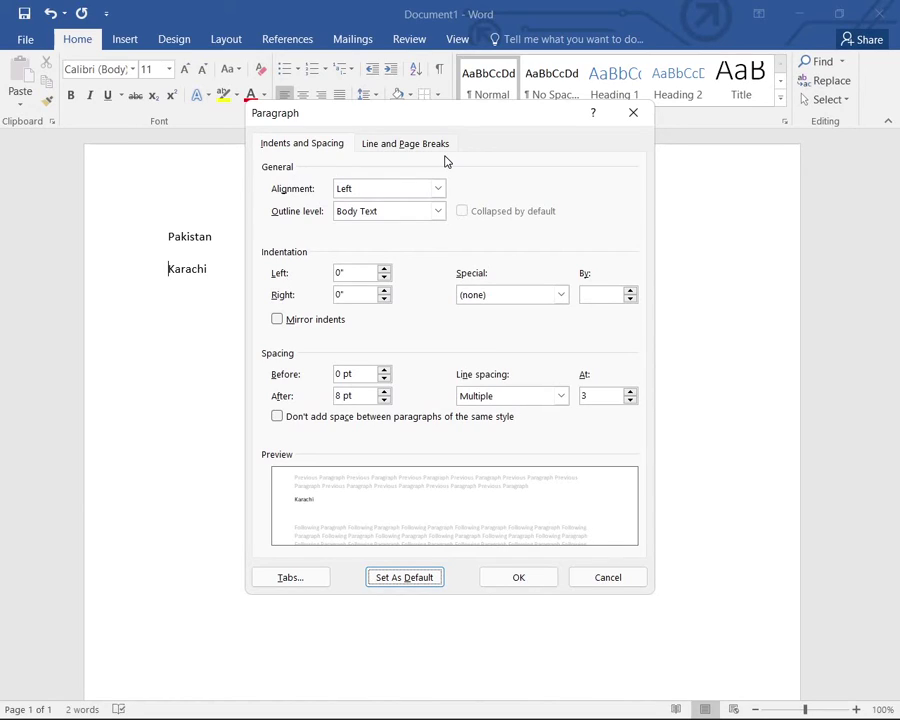
key("Tab")
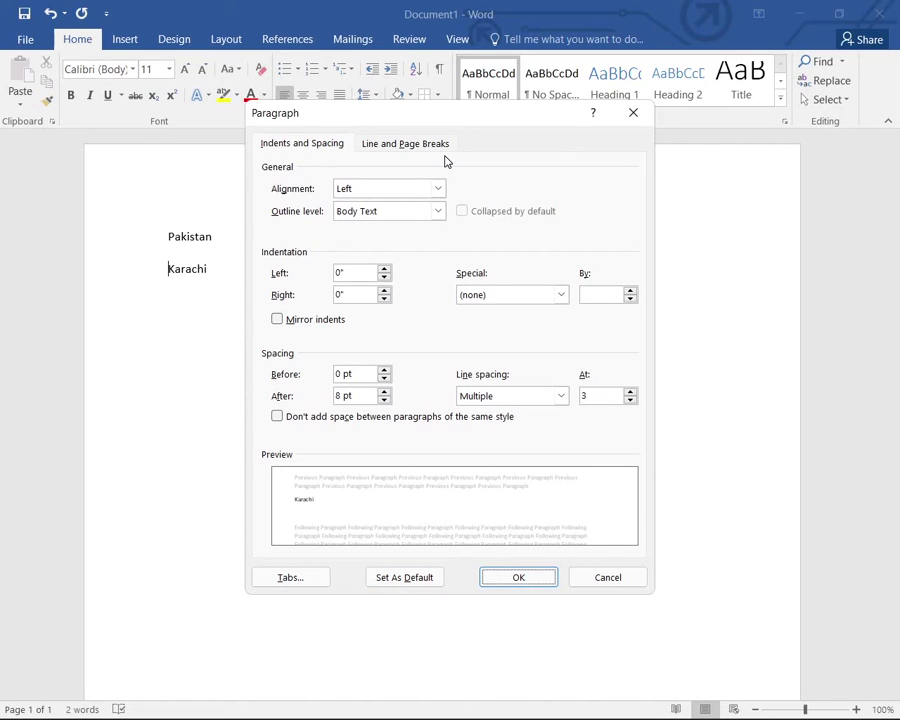
key("Tab")
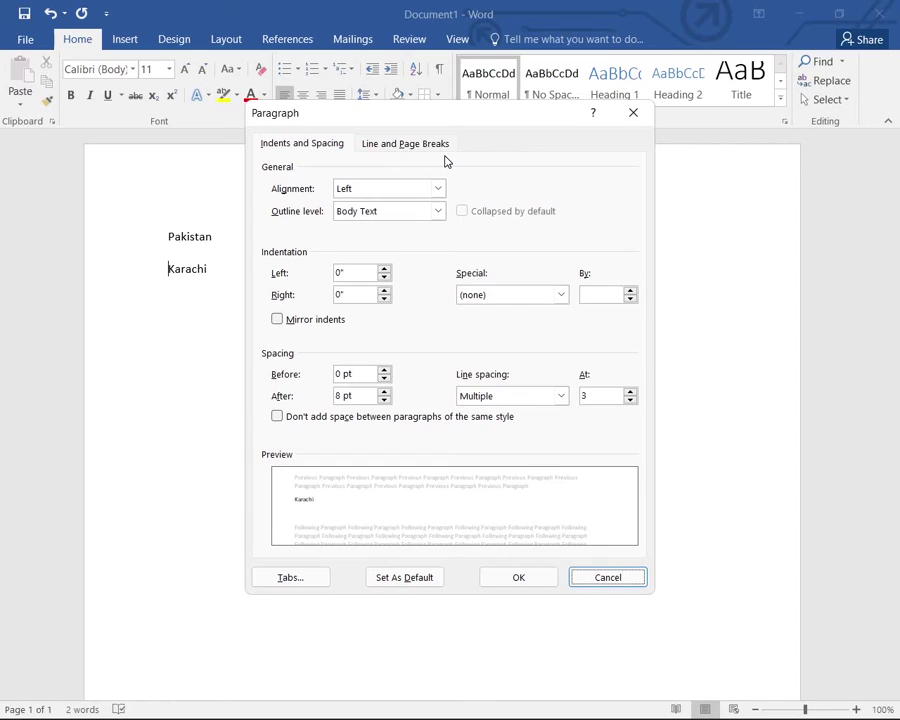
key("Tab")
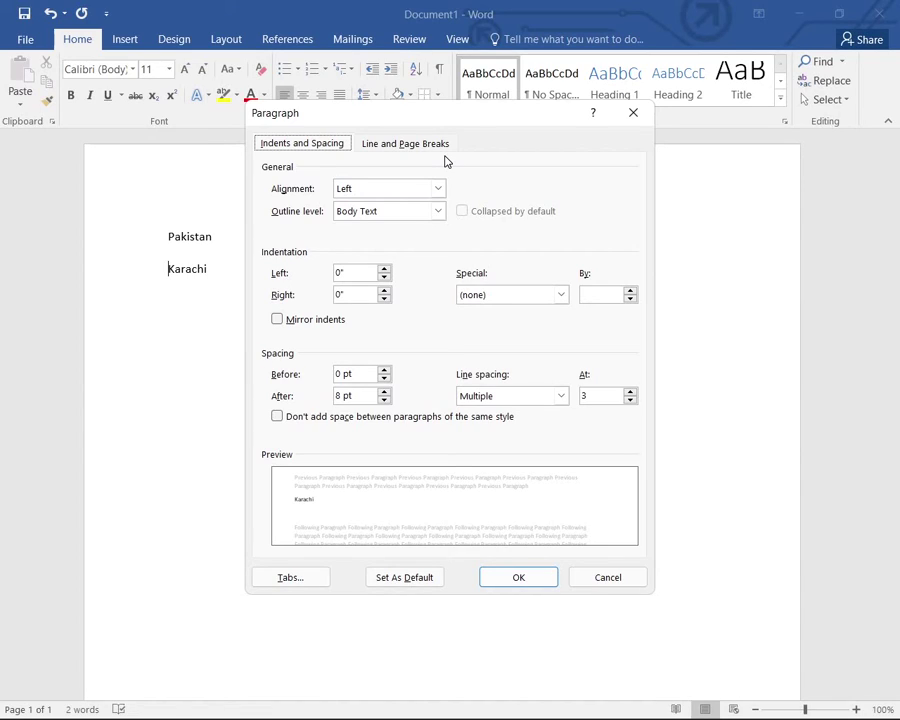
key("Tab")
key("alt+Down")
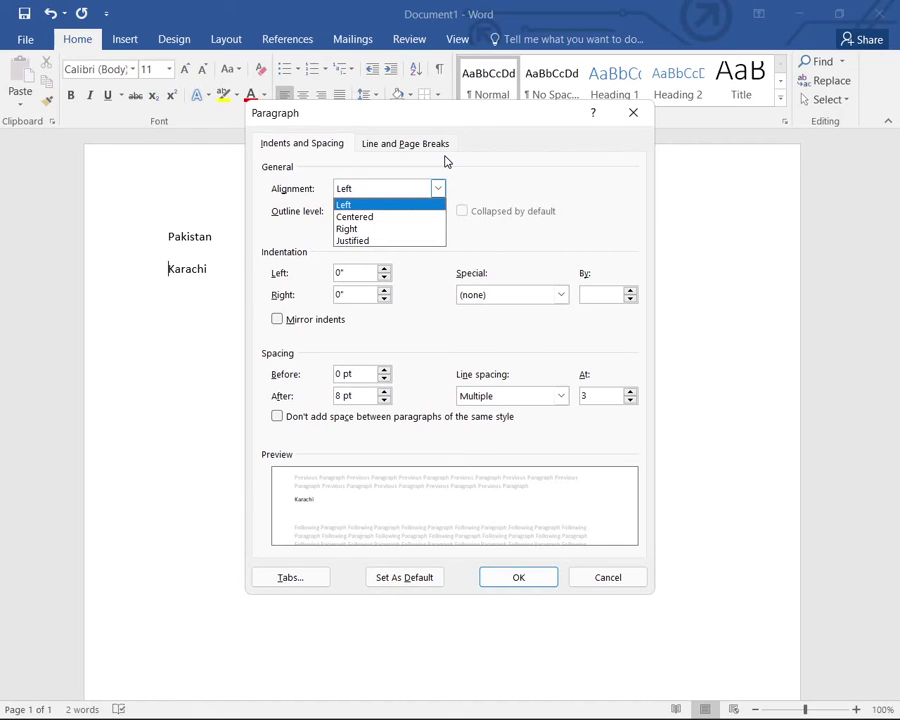
key("Down")
key("Up")
key("Down")
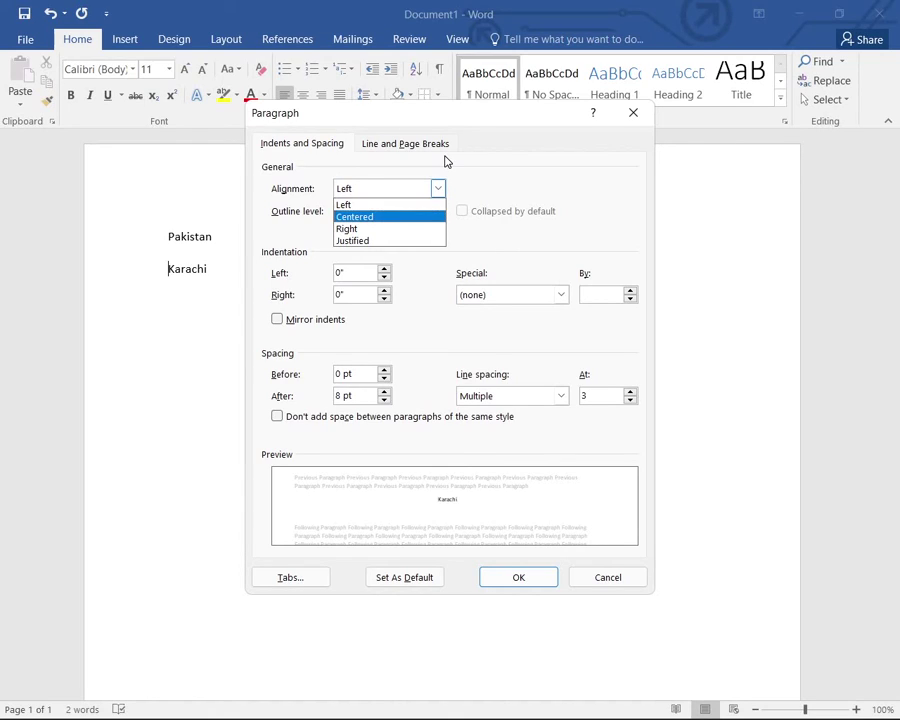
key("Down")
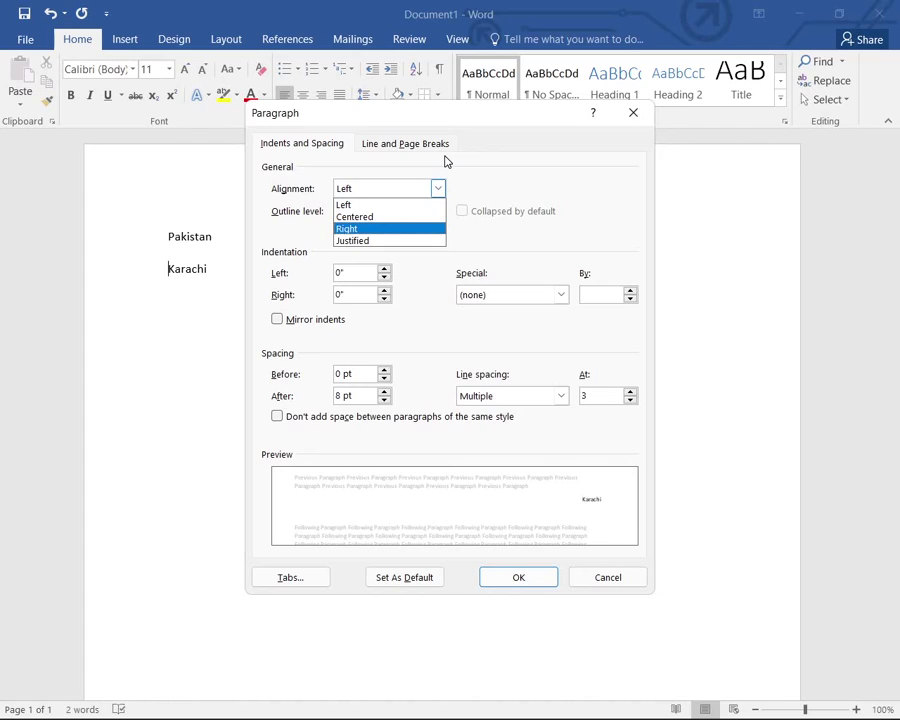
key("Down")
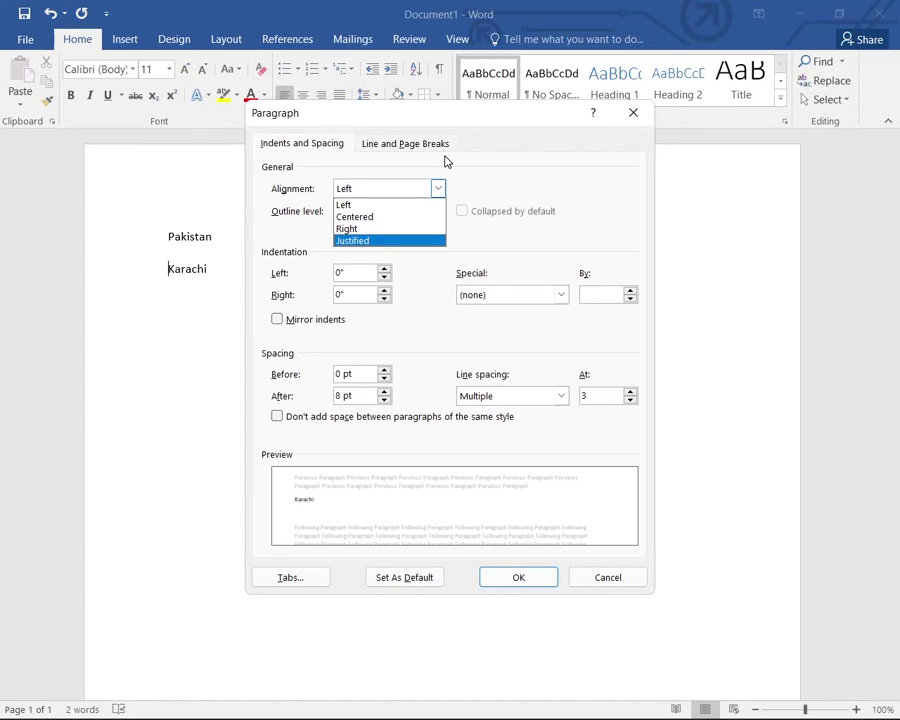
key("Up")
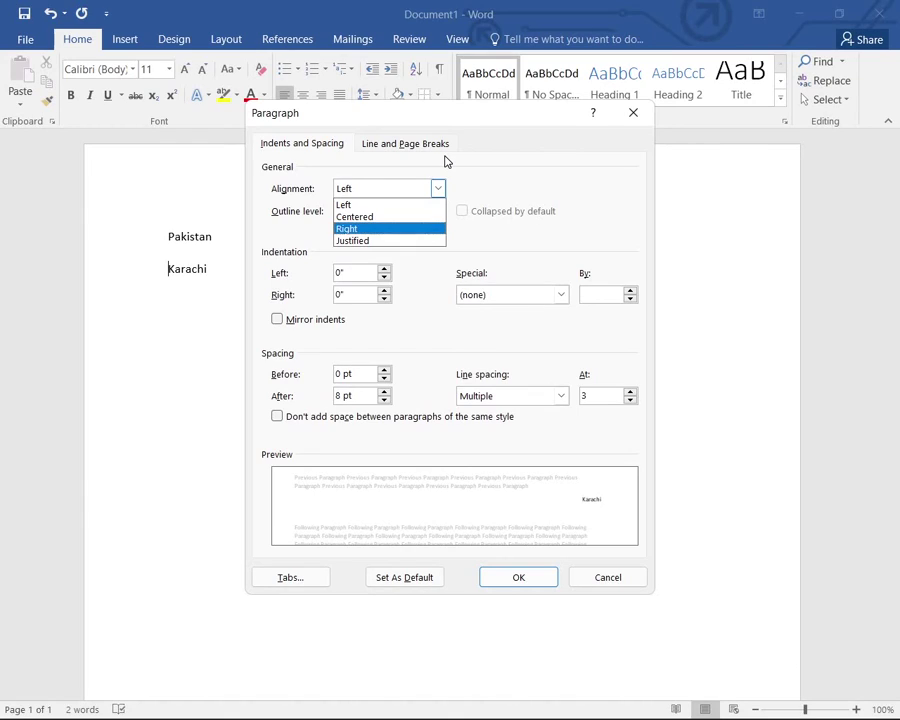
key("Down")
key("Up")
key("Down")
key("Up")
key("Up")
key("Up")
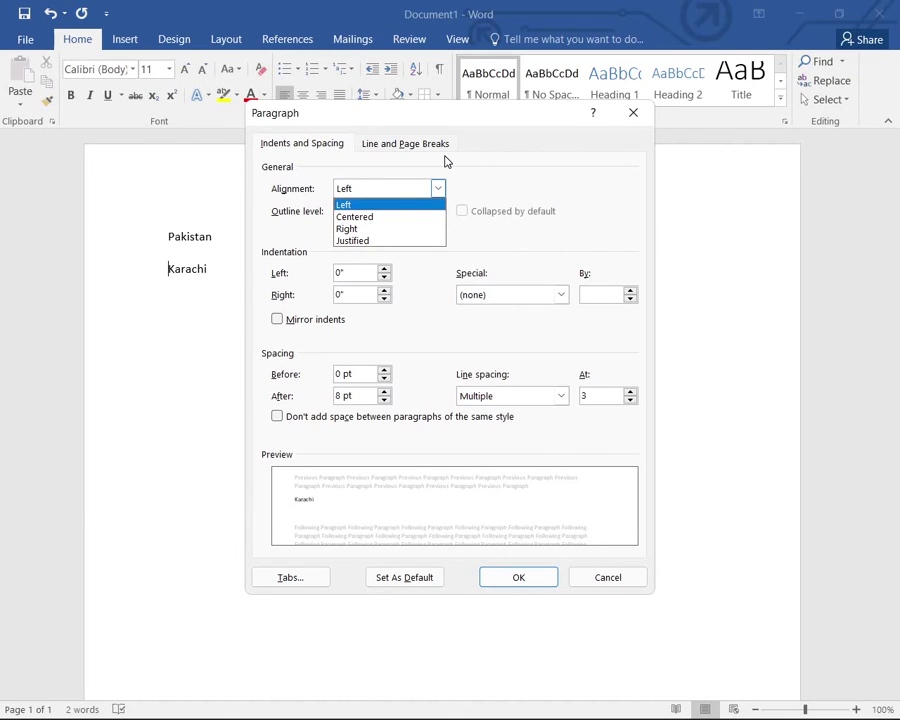
key("Down")
key("Down")
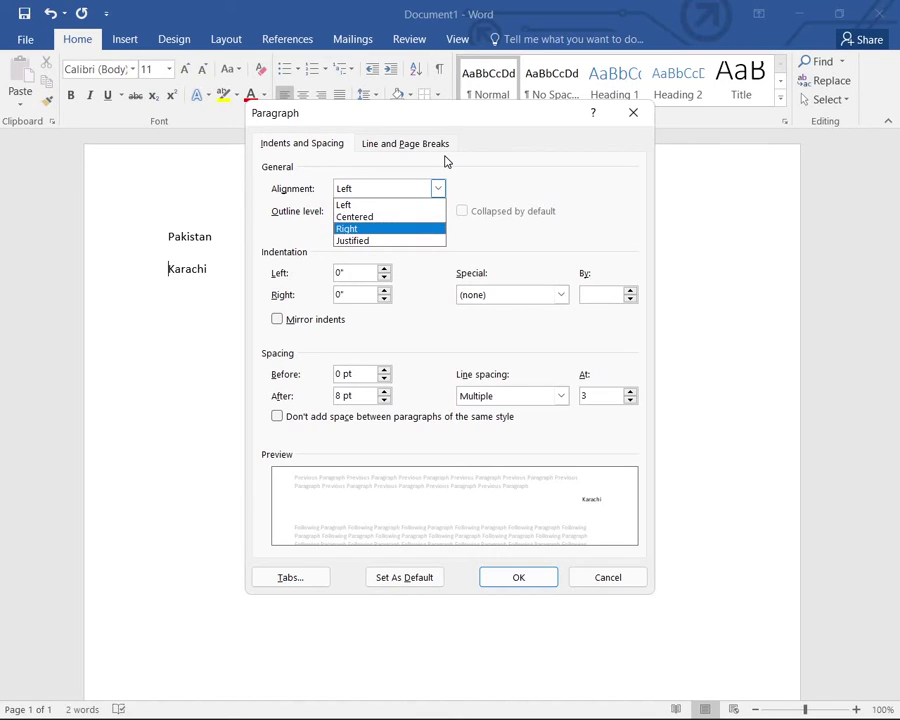
key("Down")
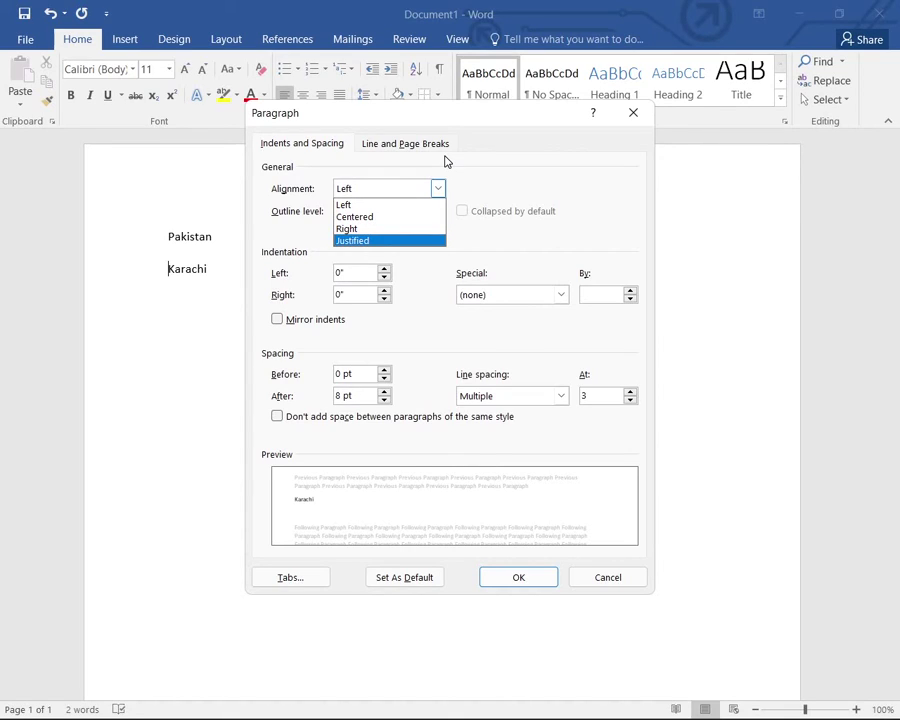
key("Up")
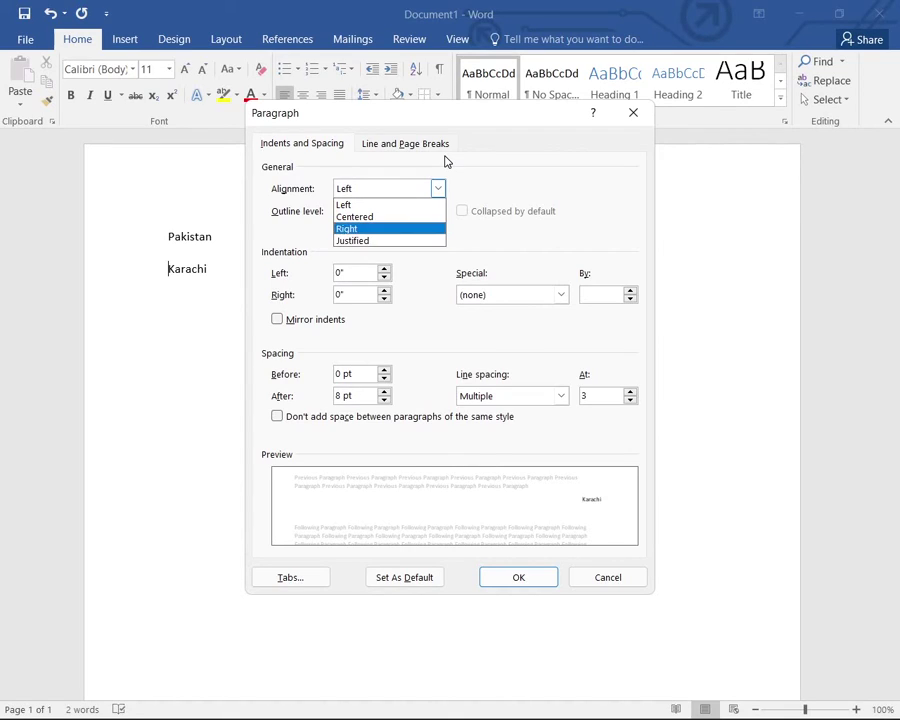
key("Up")
key("Up")
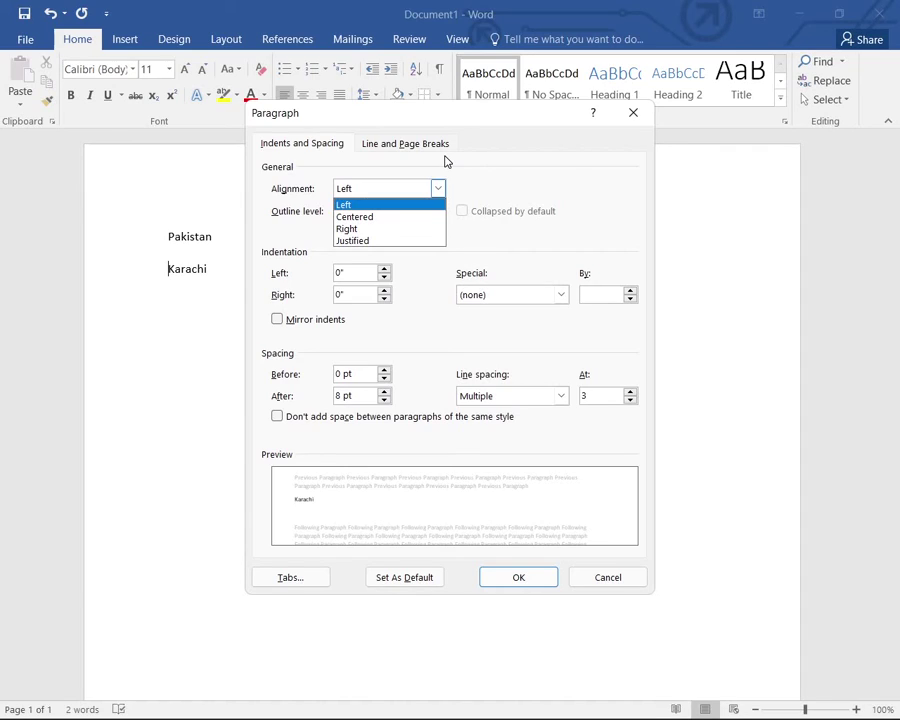
key("Tab")
key("alt+Down")
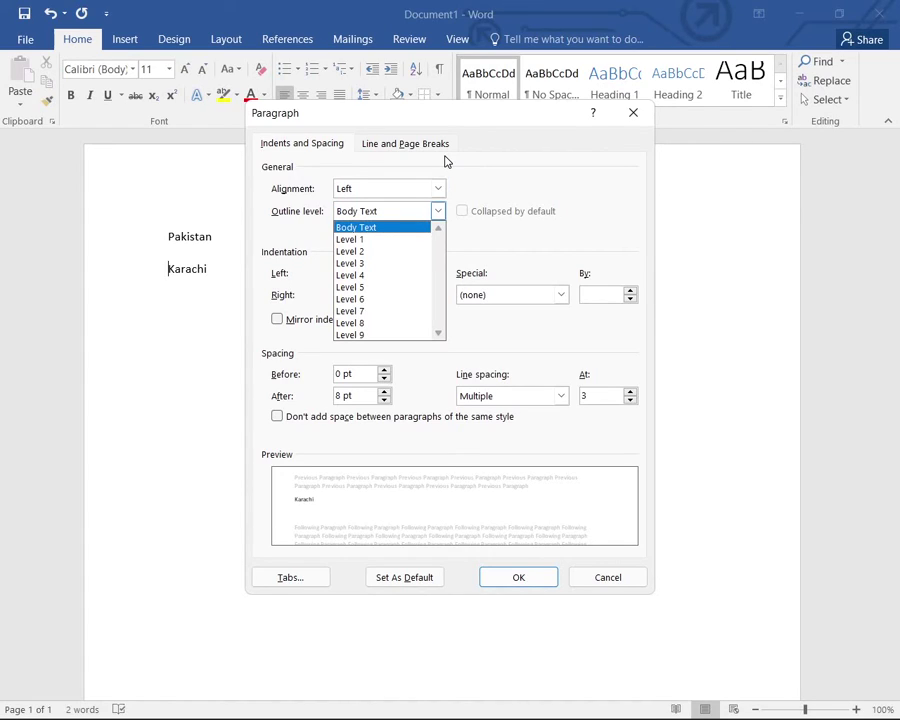
Choose outline Level 1 for Karachi, keeping 0" left and right indents and Special at (none)
key("Down")
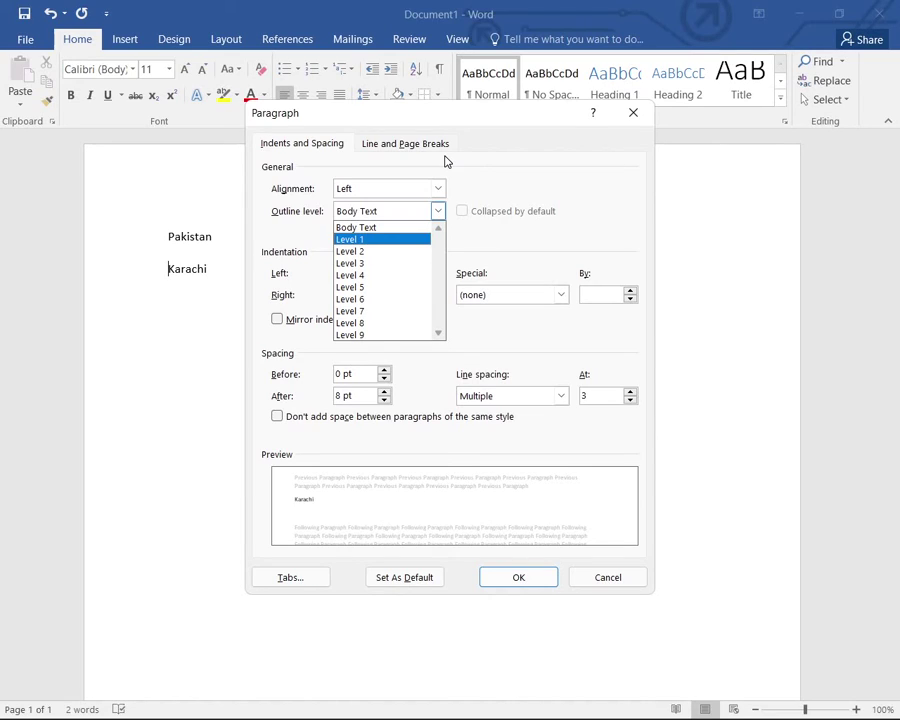
key("Tab")
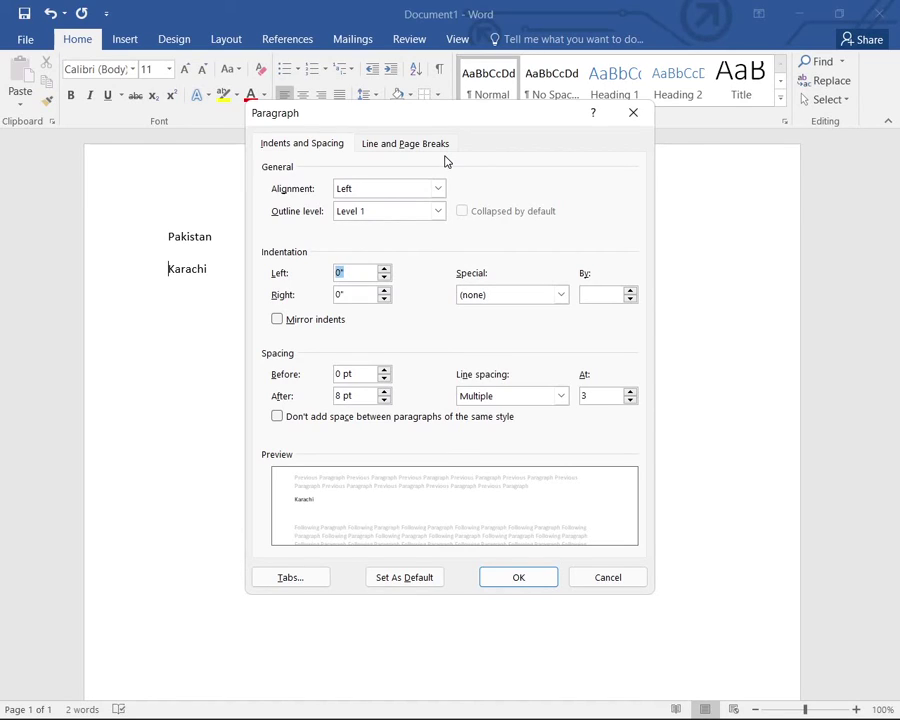
key("Tab")
key("Tab")
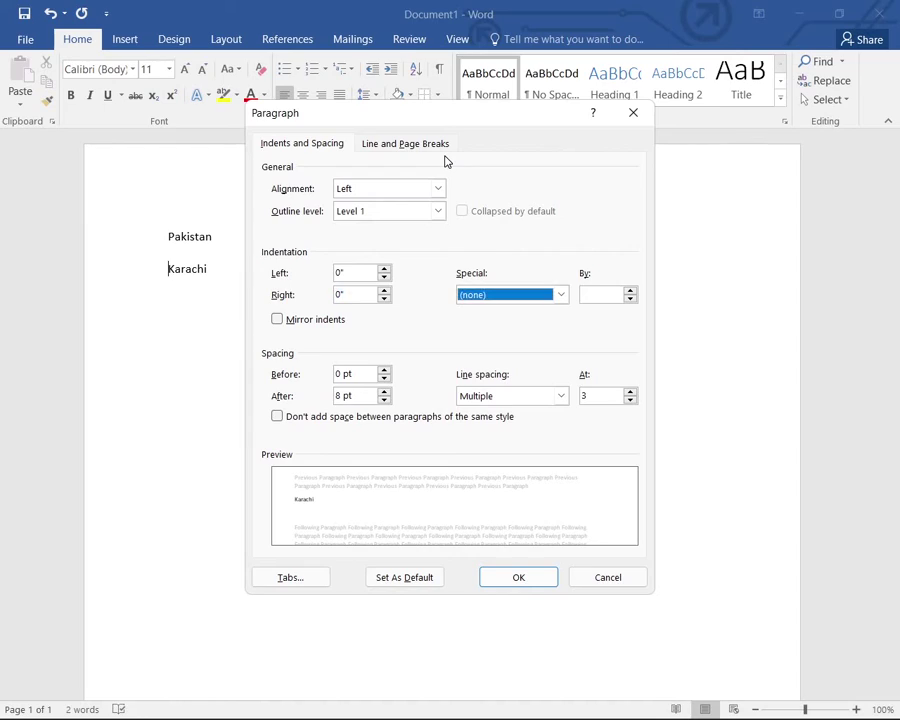
key("alt+Down")
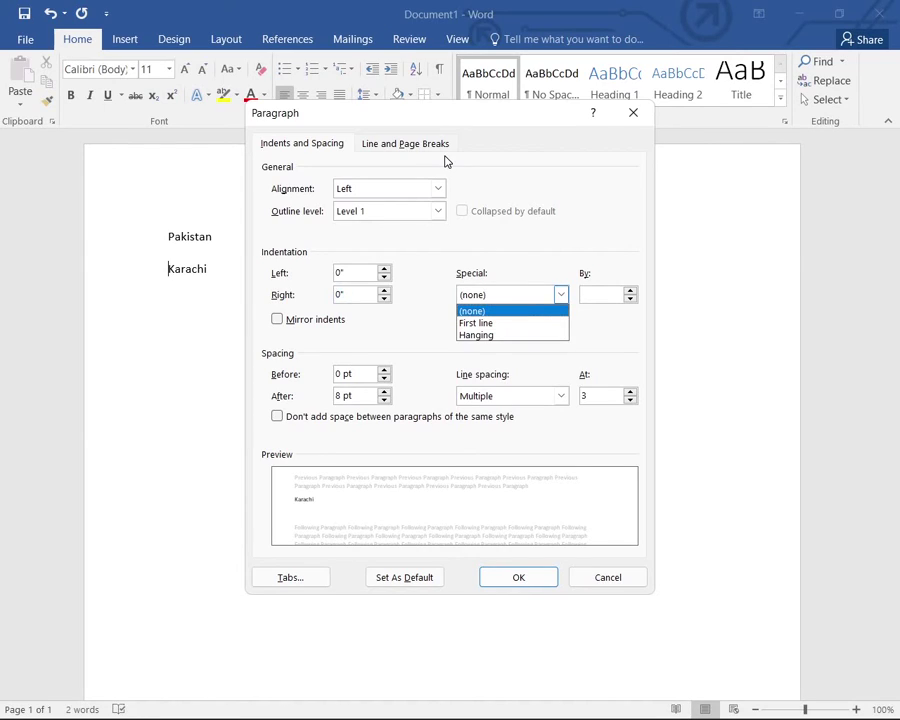
key("shift+Tab")
key("shift+Tab")
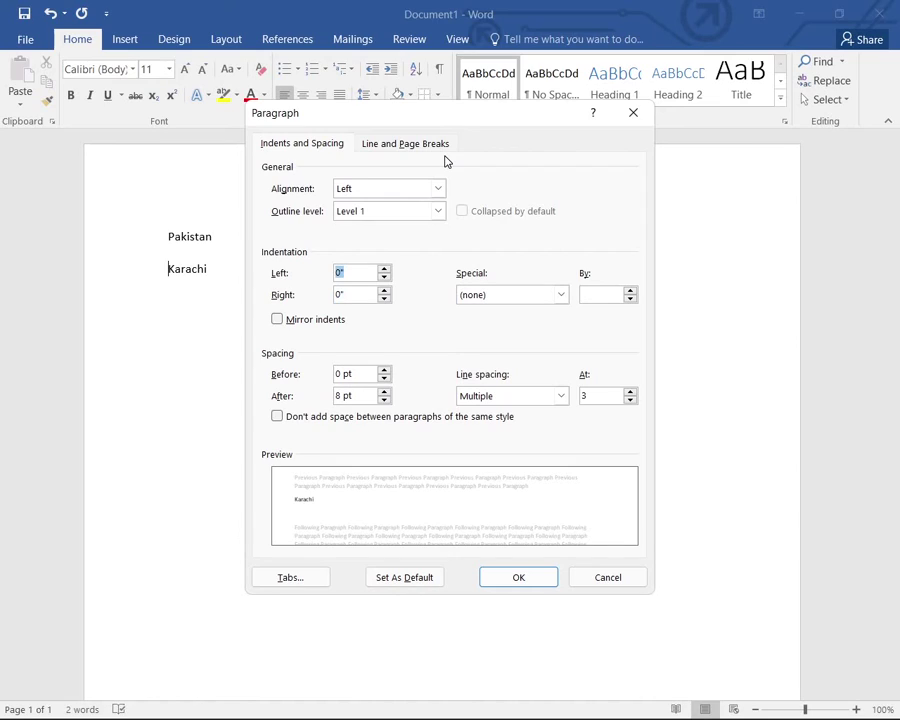
Recheck the outline level and Special indent lists, keeping Level 1 and (none)
key("shift+Tab")
key("alt+Down")
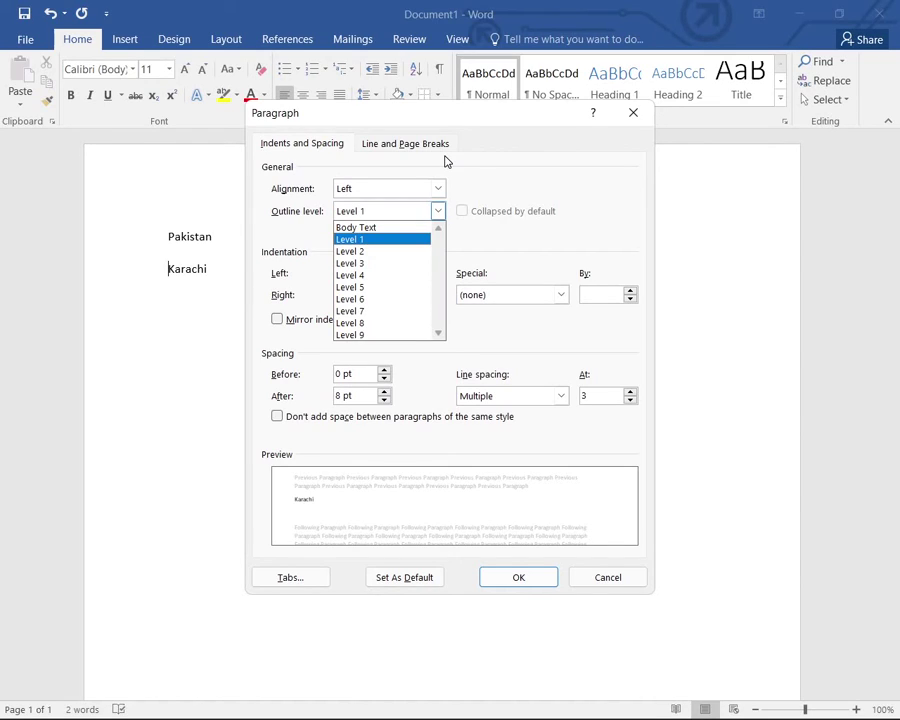
key("Escape")
key("Tab")
key("Tab")
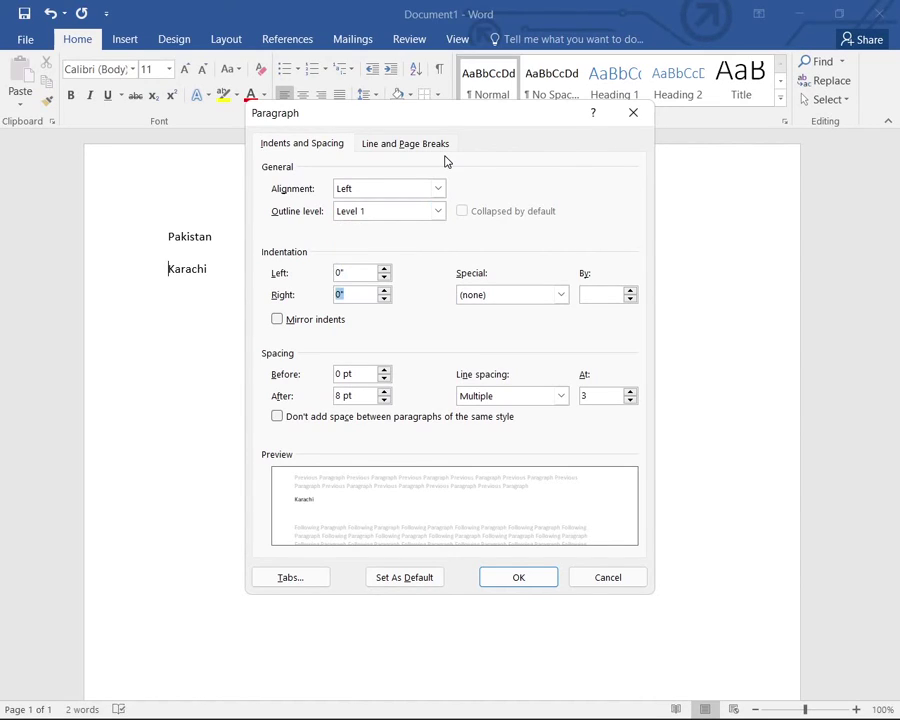
key("Tab")
key("alt+Down")
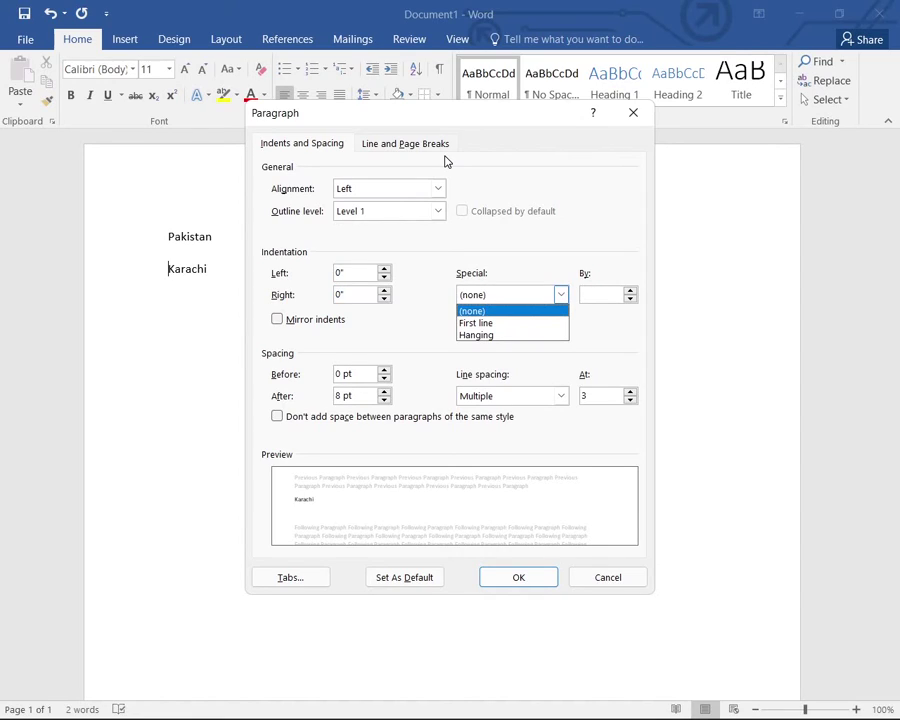
key("Escape")
key("Tab")
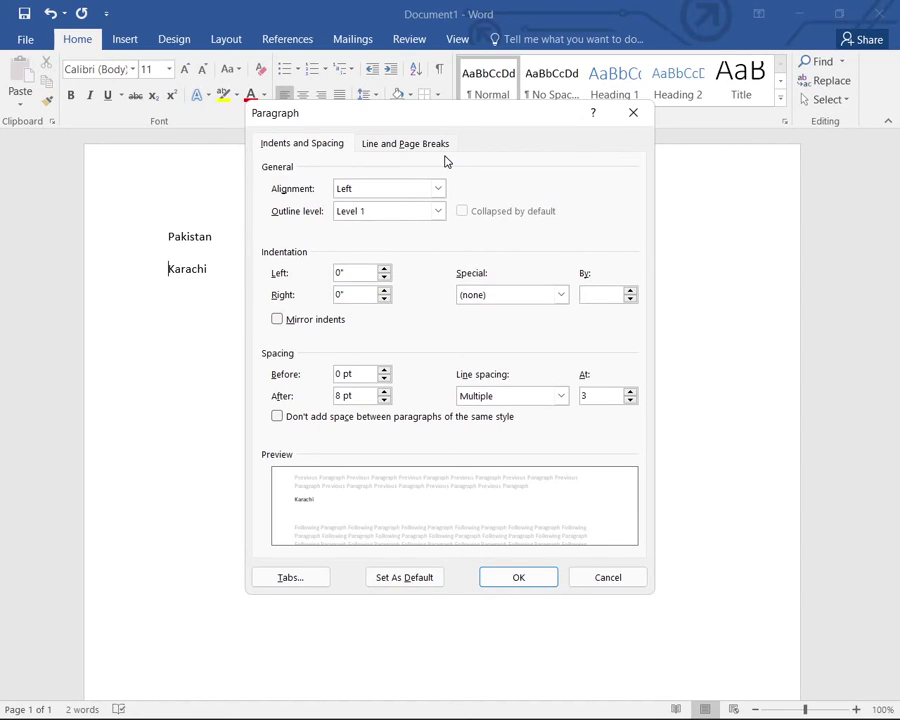
key("Tab")
key("Tab")
key("Tab")
Browse the line spacing list, its amount and the same-style option, keeping Multiple 3 for now
key("Tab")
key("alt+Down")
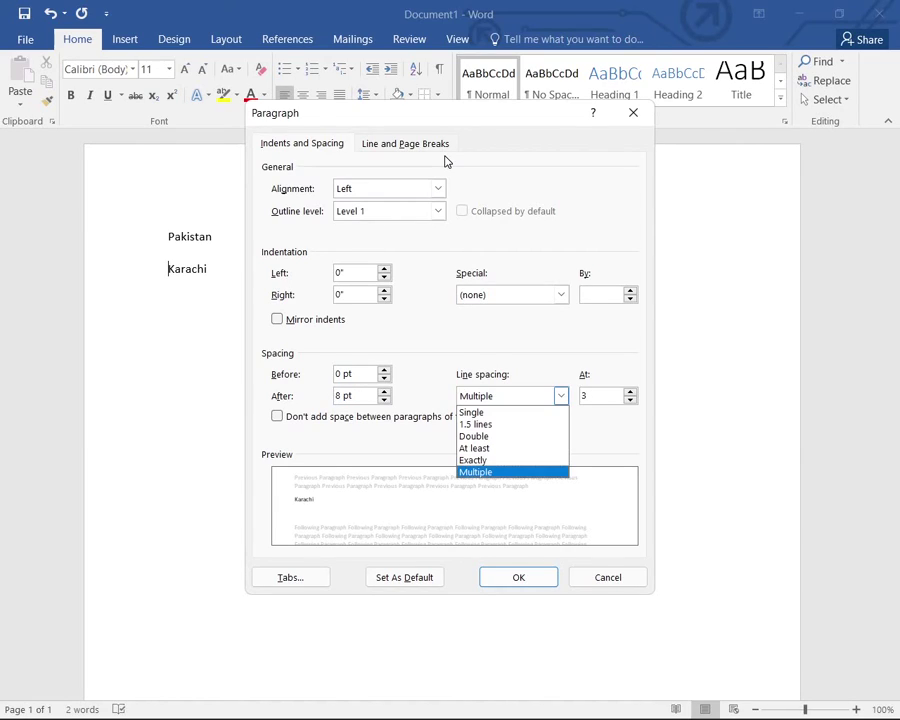
key("Tab")
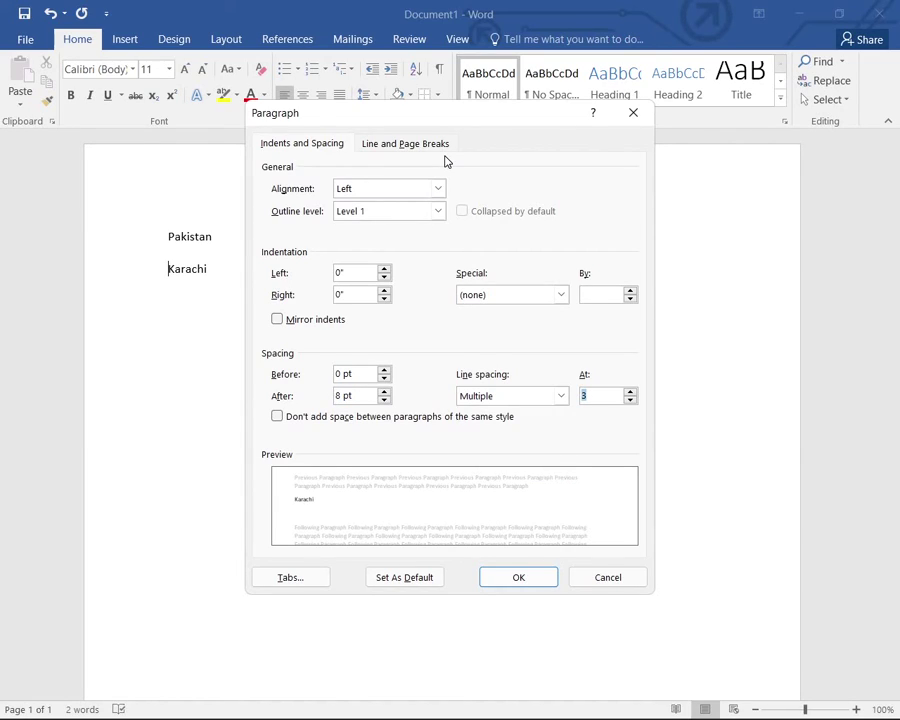
key("Tab")
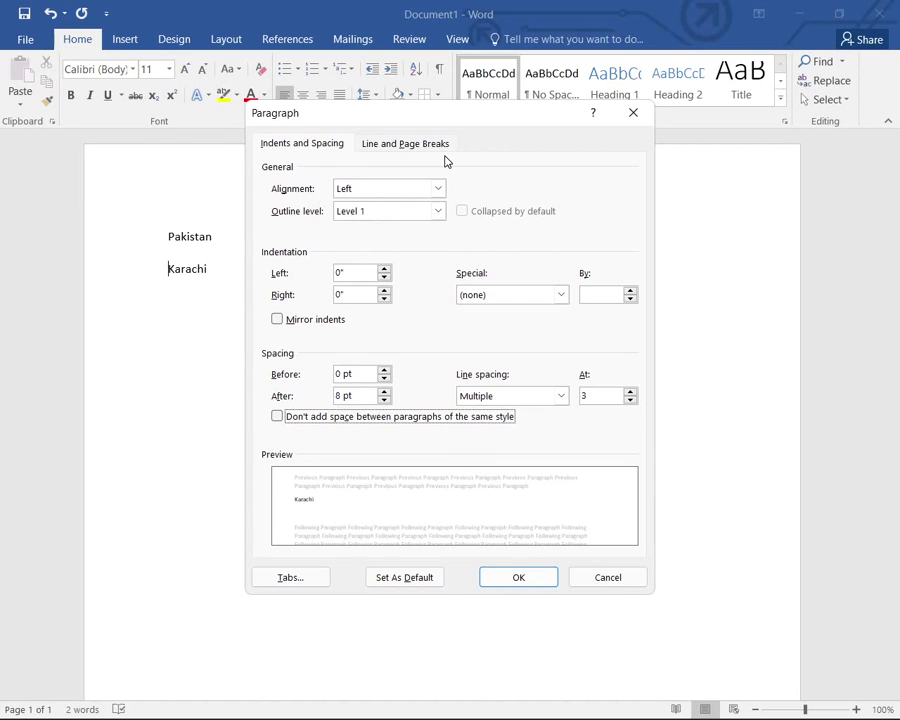
key("Tab")
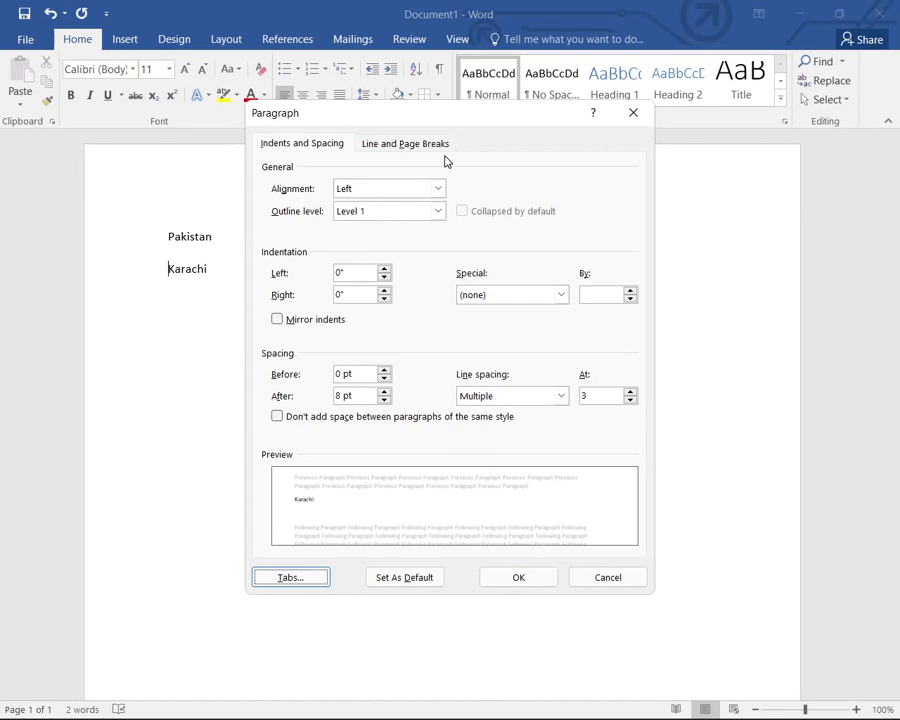
key("Tab")
key("Tab")
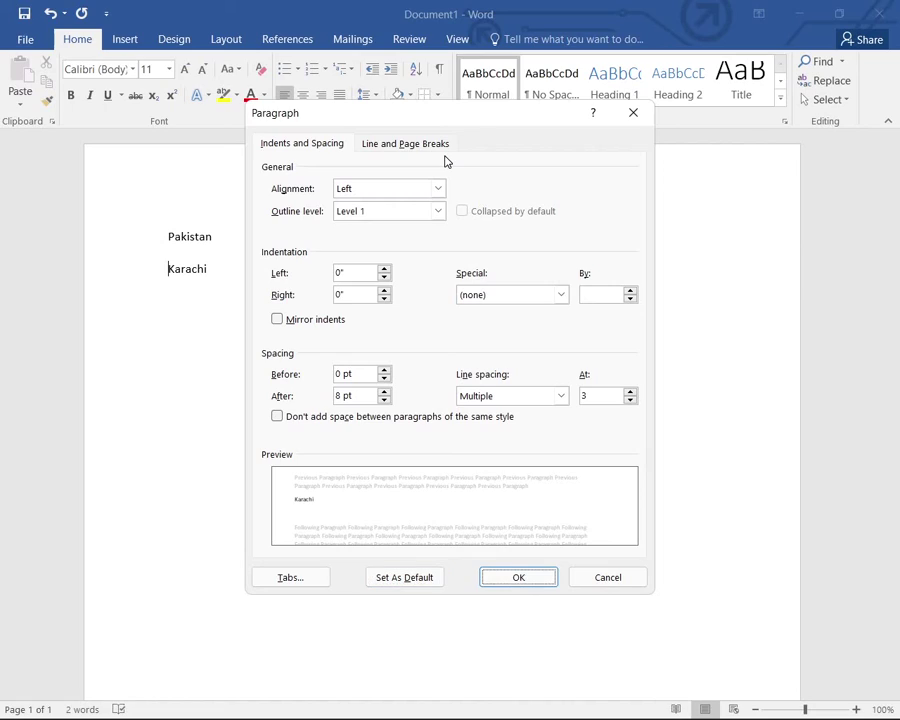
key("Tab")
key("shift+Tab")
key("shift+Tab")
key("shift+Tab")
key("shift+Tab")
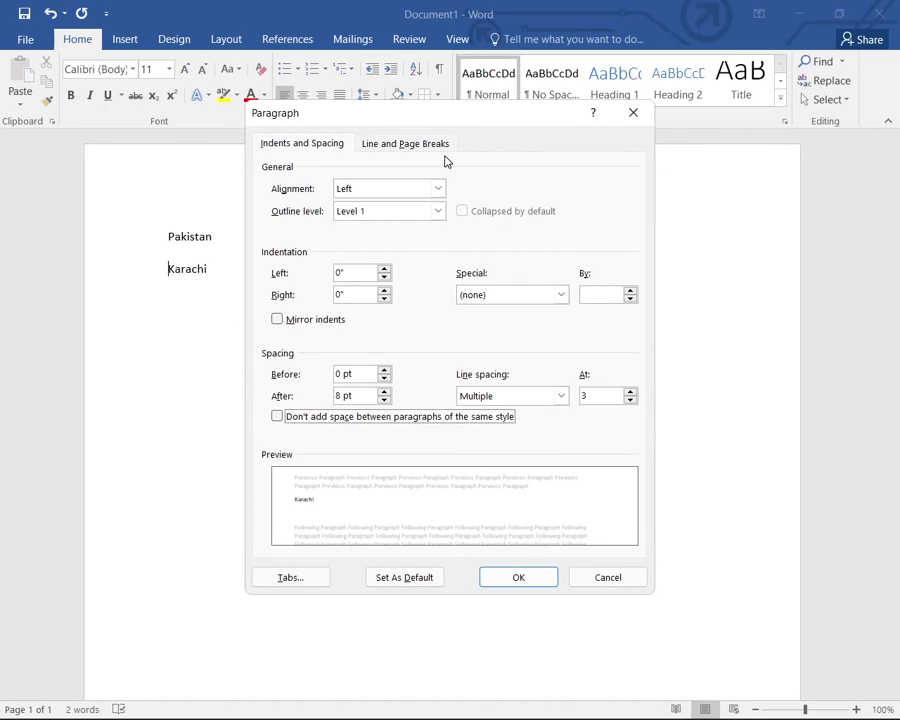
key("shift+Tab")
key("shift+Tab")
key("alt+Down")
key("Escape")
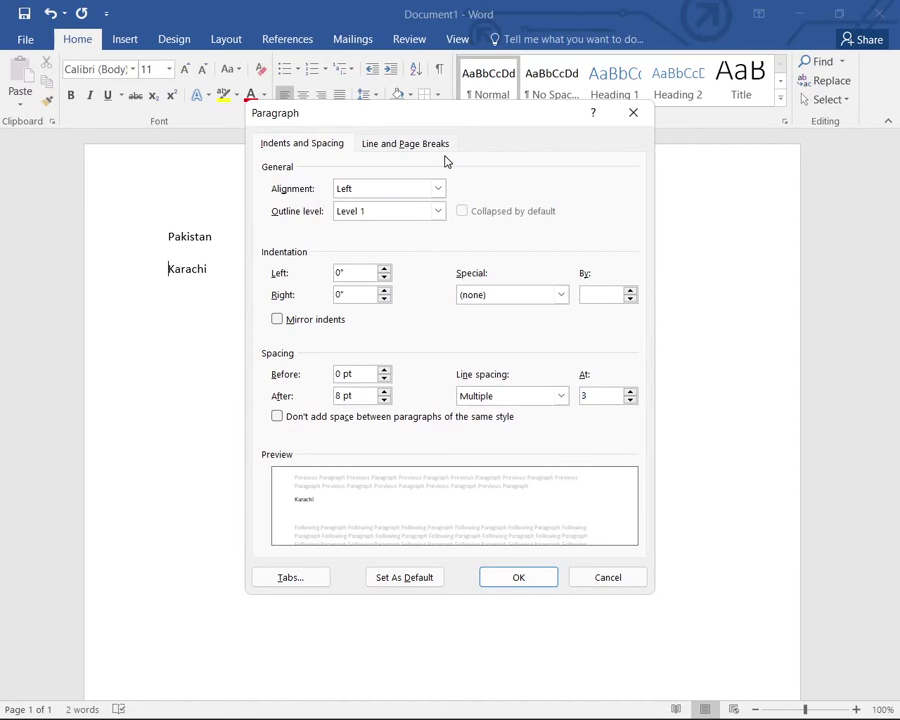
key("shift+Tab")
key("shift+Tab")
key("Tab")
key("Tab")
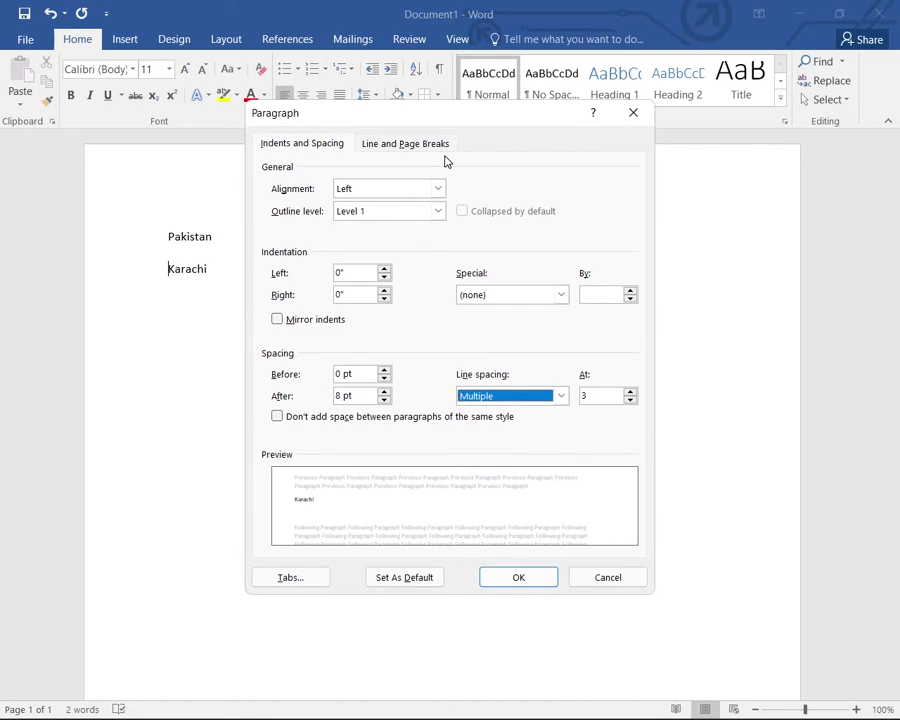
Preview Exactly, At least and 1.5 lines spacing, then set Karachi's line spacing to Single
key("alt+Down")
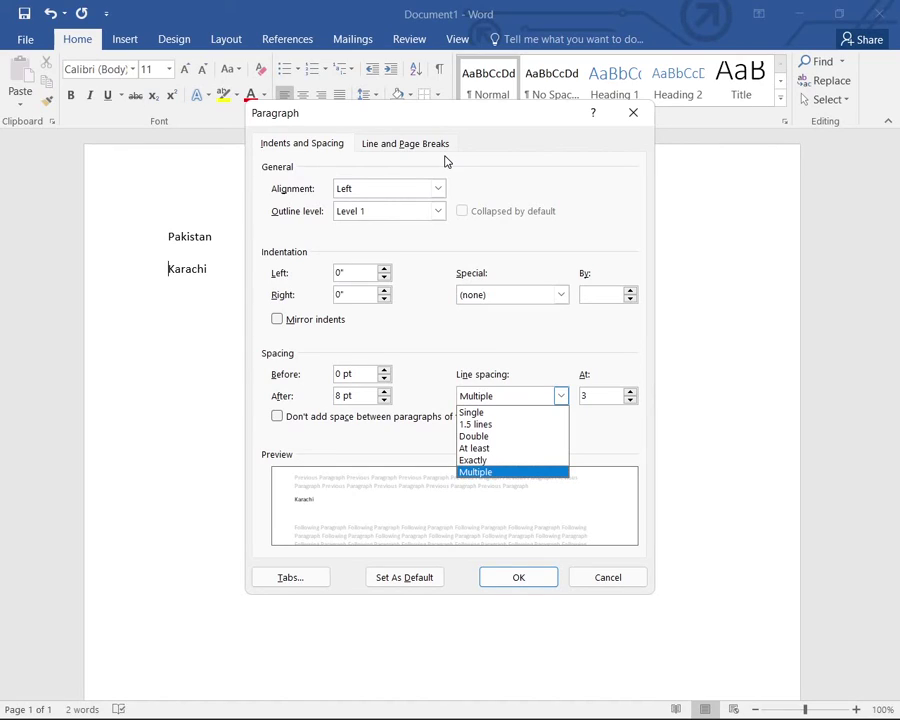
key("Up")
key("Down")
key("Up")
key("Down")
key("Up")
key("Up")
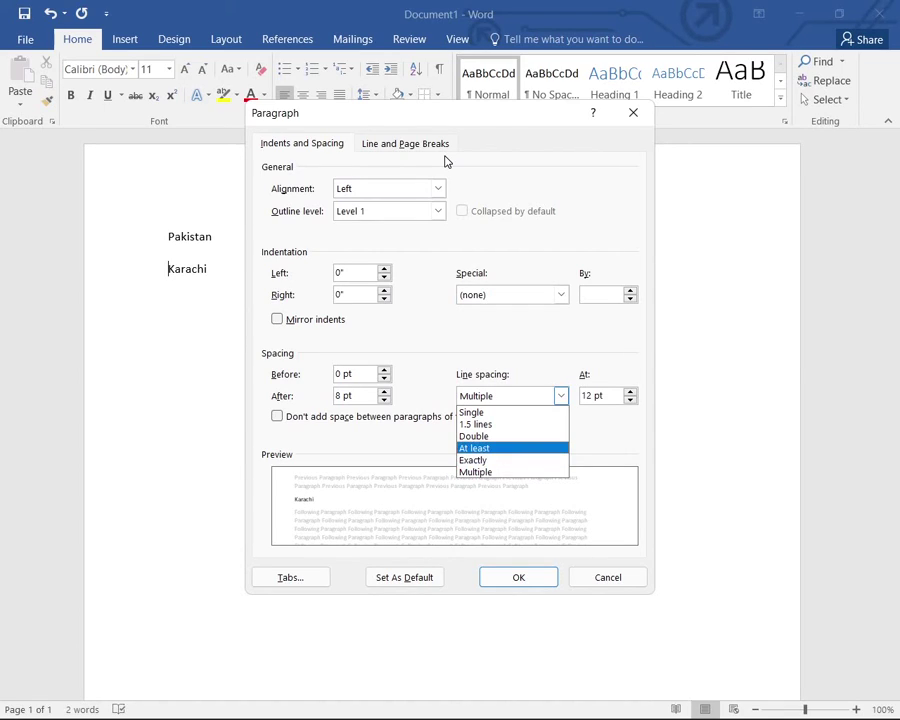
key("Up")
key("Up")
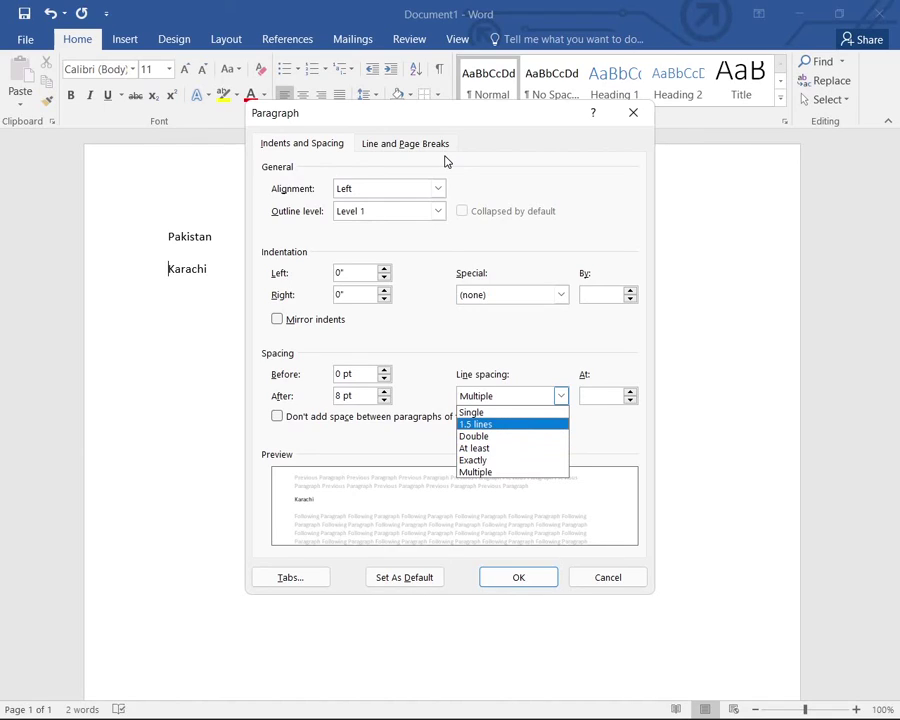
key("Up")
key("Down")
key("Up")
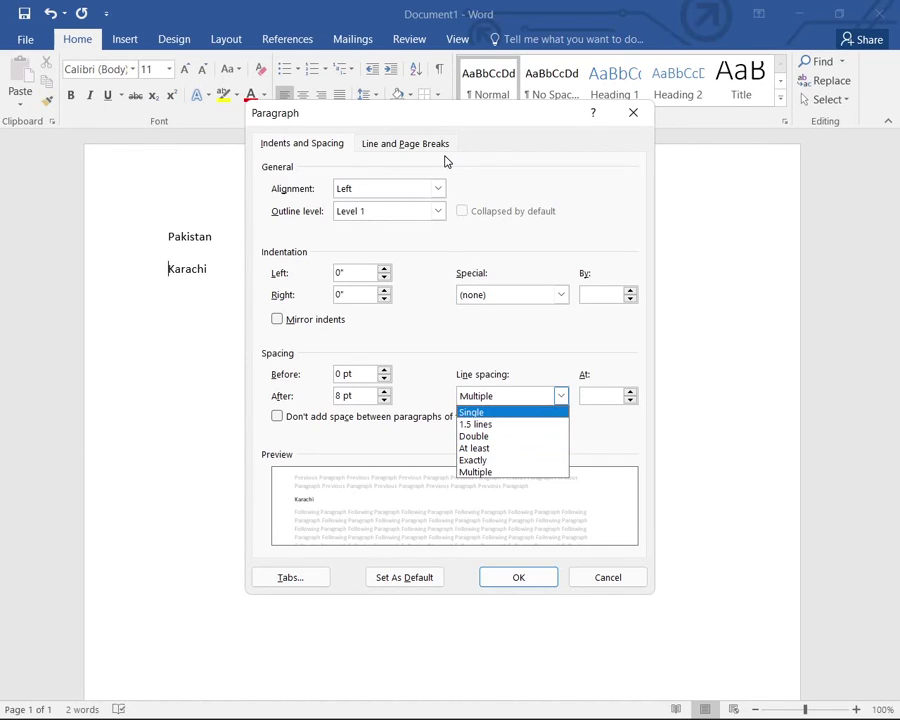
key("Tab")
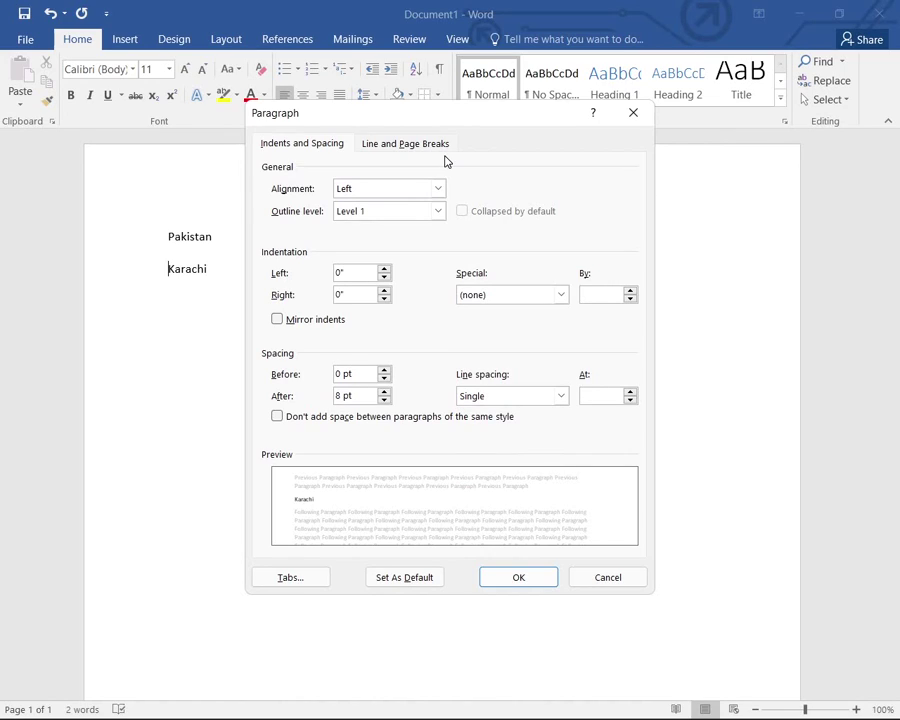
Step through the remaining paragraph options, leaving 0 pt before and 8 pt after
key("Tab")
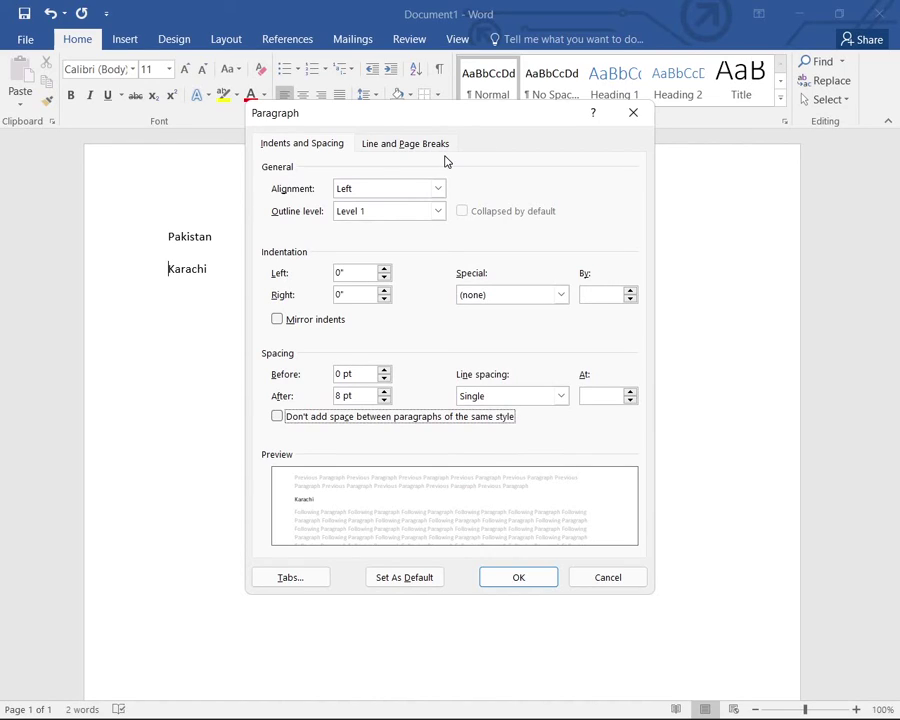
key("Tab")
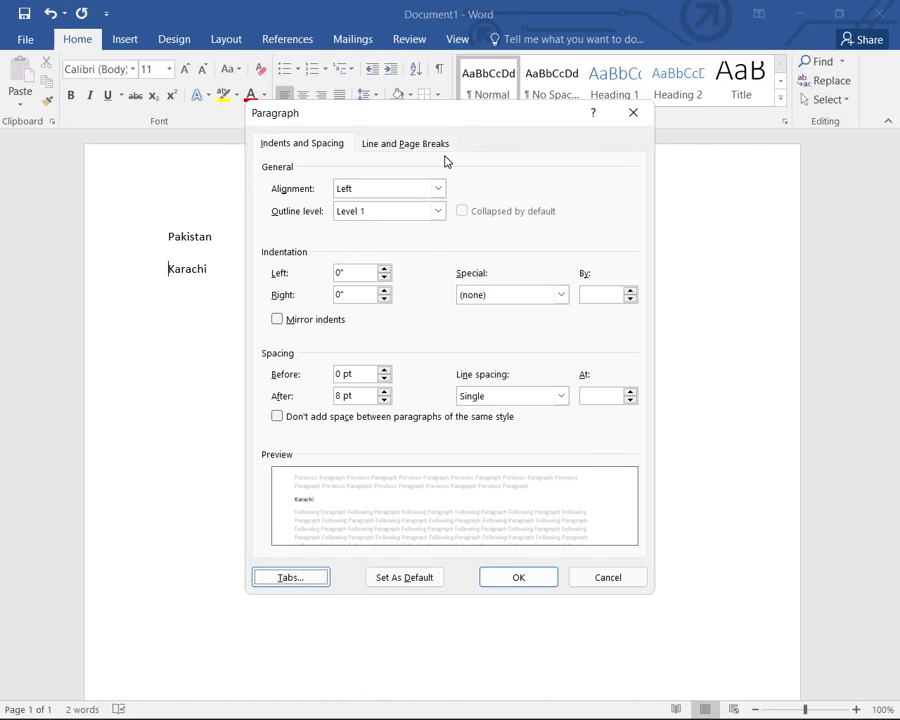
key("Tab")
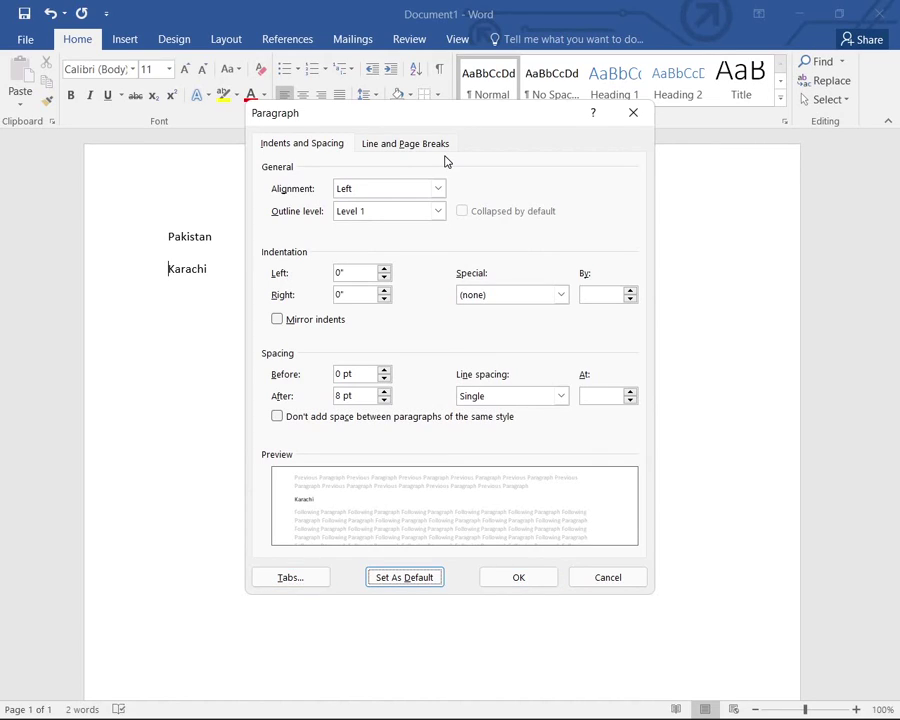
key("Tab")
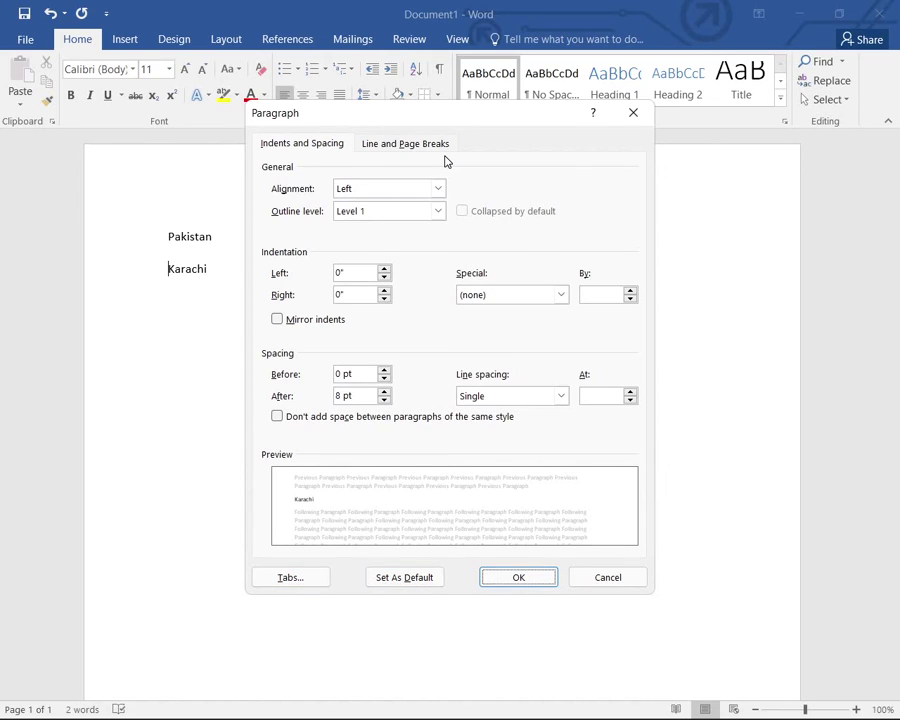
key("Tab")
Review Alignment, Outline level (Level 1) and Special indentation, leaving each unchanged
key("Tab")
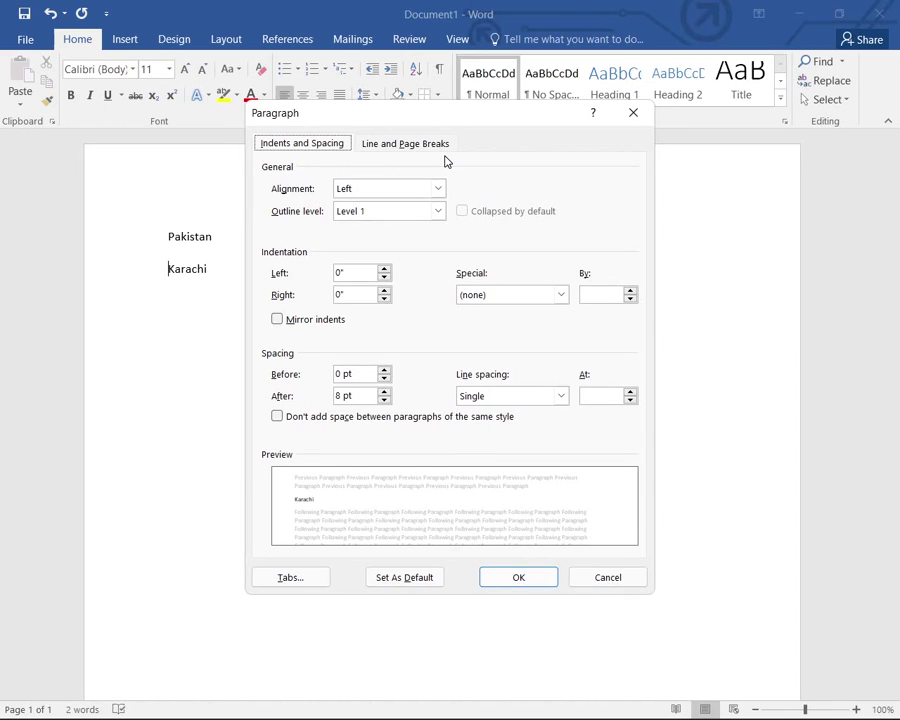
key("Tab")
key("alt+Down")
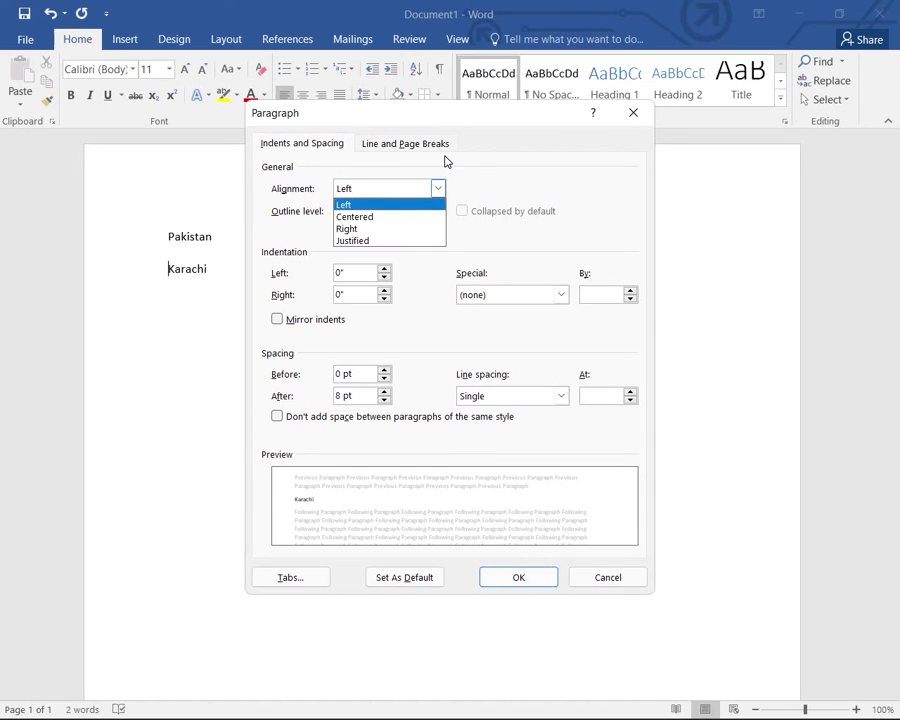
key("Tab")
key("alt+Down")
key("Tab")
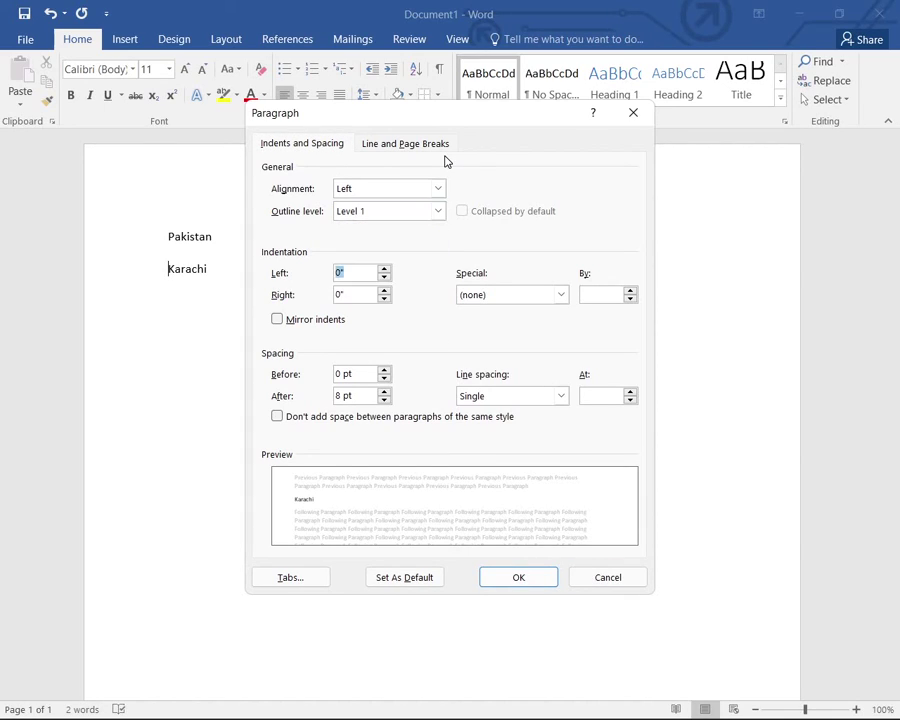
key("Tab")
key("Tab")
key("alt+Down")
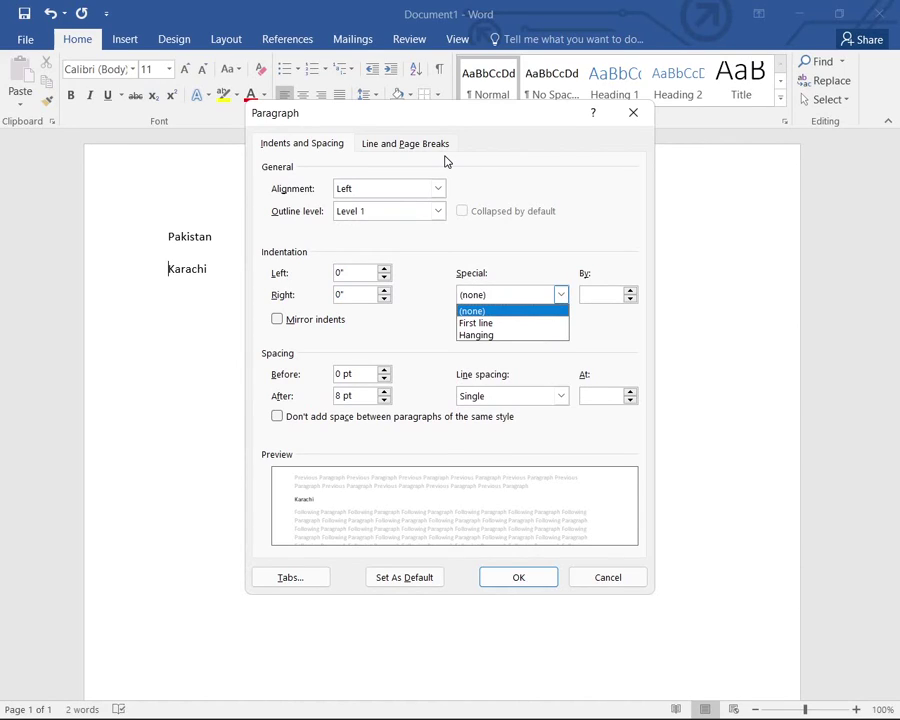
key("Tab")
key("Tab")
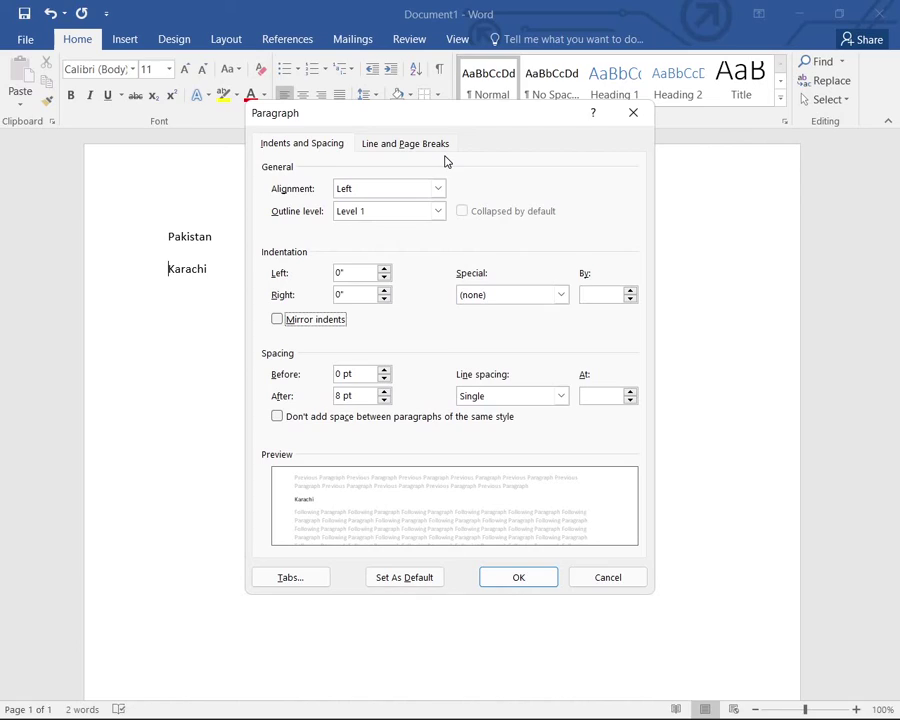
key("Tab")
key("Tab")
key("Tab")
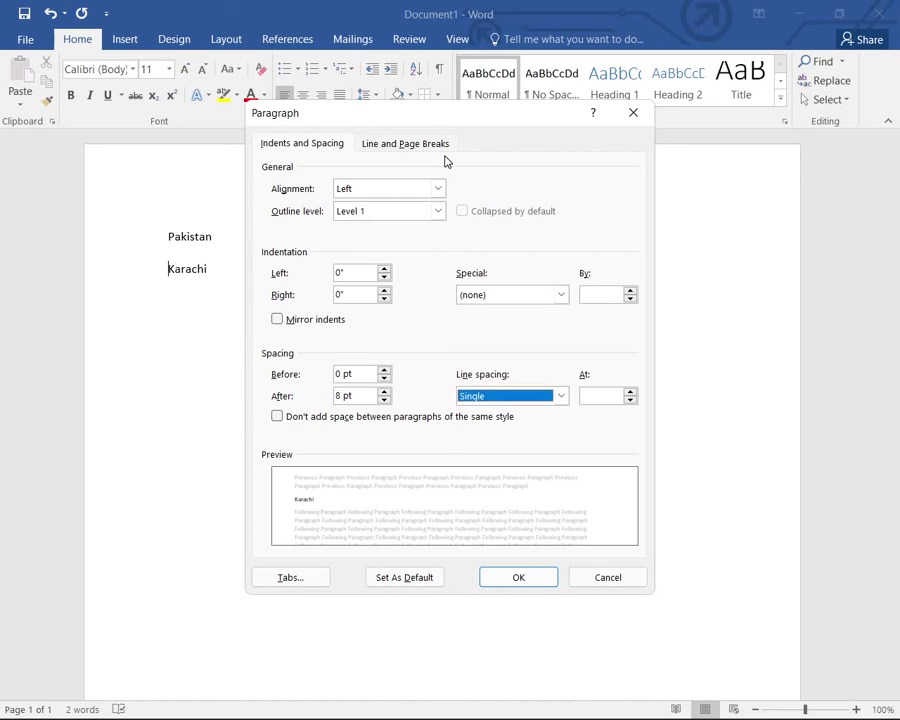
Reopen the line spacing choices and preview Double spacing on Karachi
key("alt+Down")
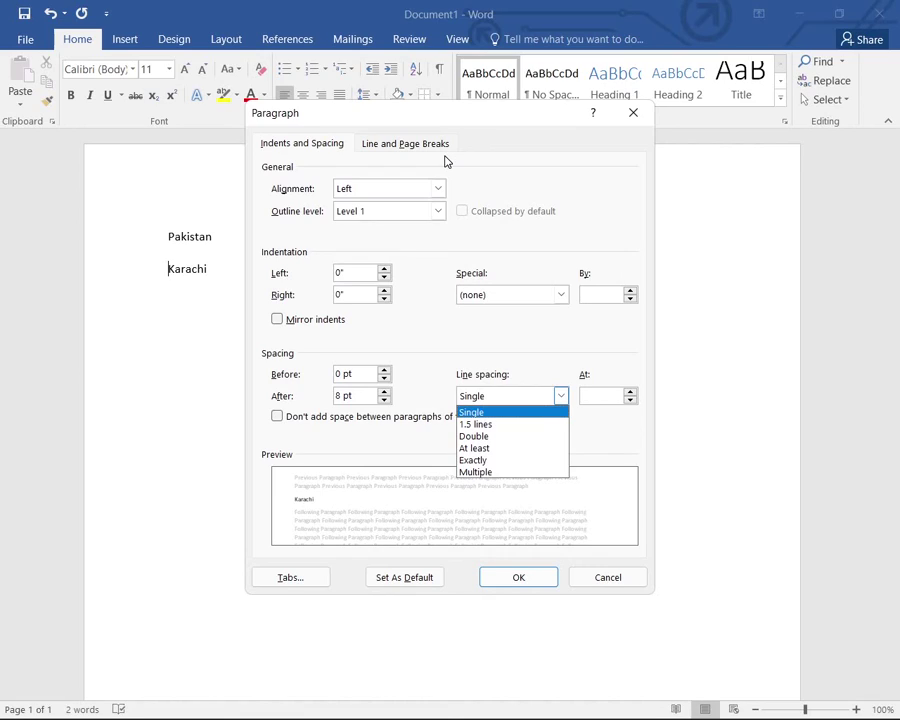
key("Escape")
key("shift+Tab")
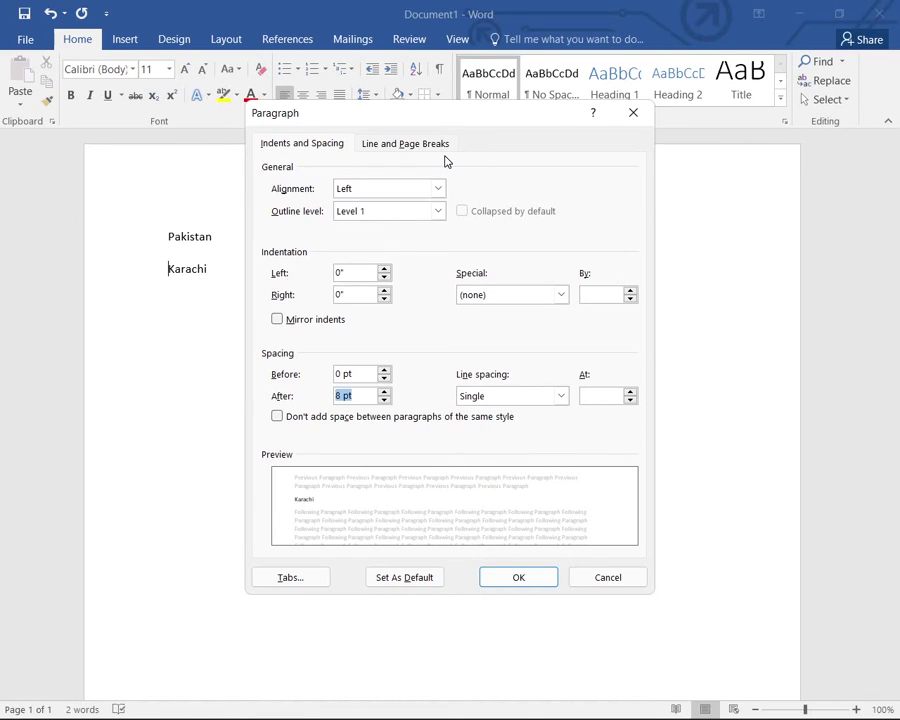
key("Tab")
key("alt+Down")
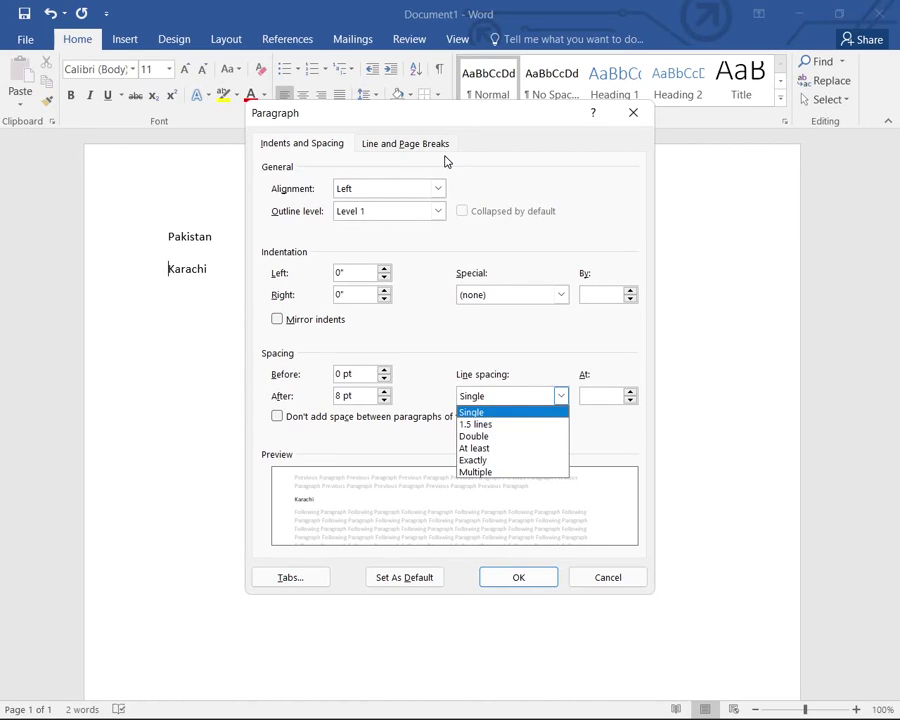
key("Down")
key("Down")
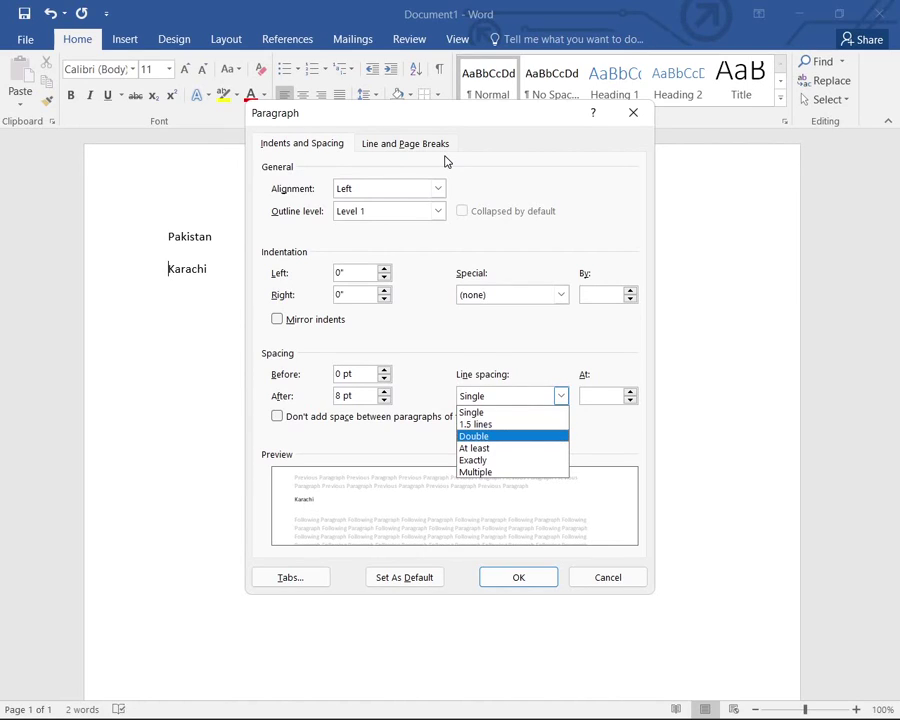
key("Down")
key("Down")
key("Down")
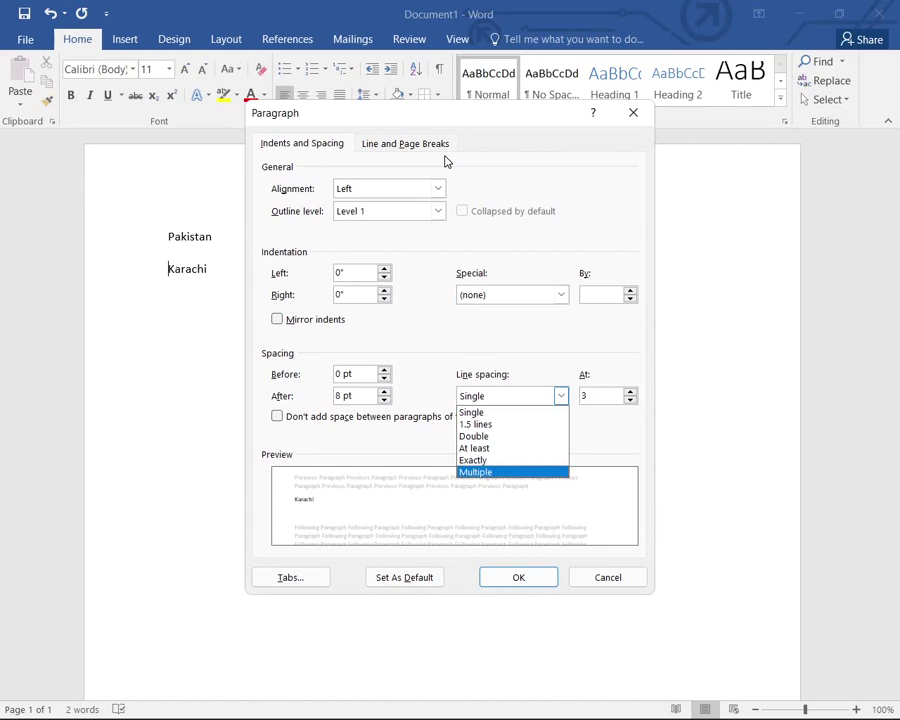
Compare At least, Exactly and 1.5 lines, then settle on Multiple at 3
key("Up")
key("Up")
key("Up")
key("Down")
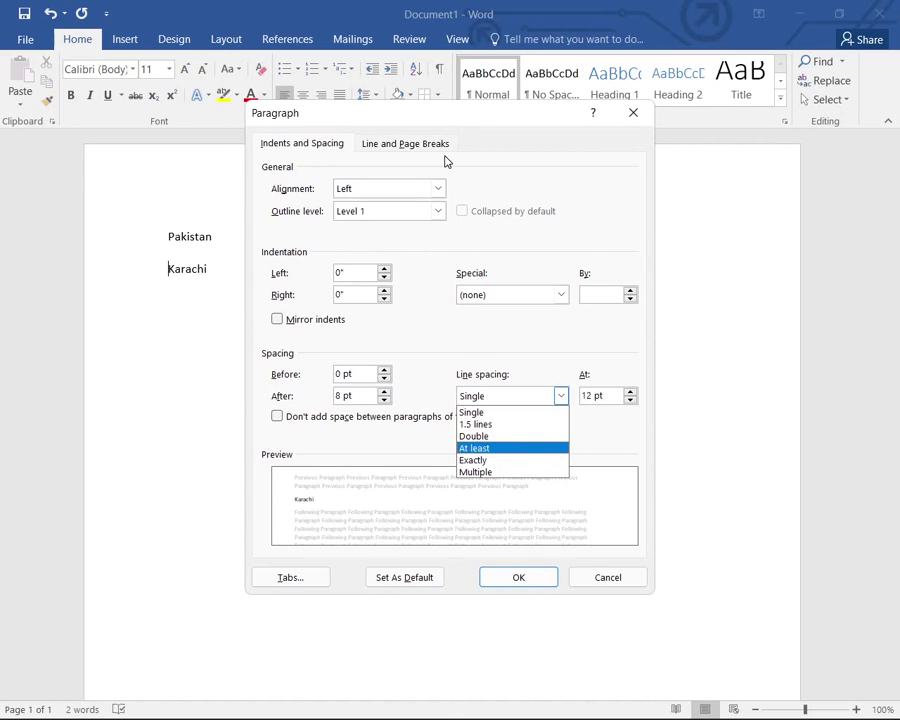
key("Down")
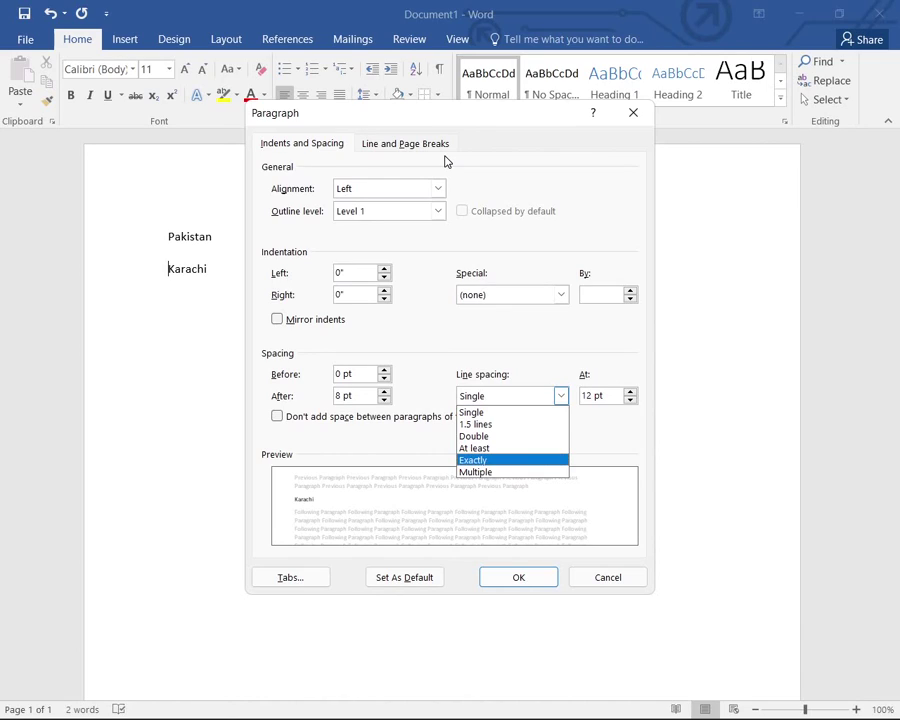
key("Up")
key("Up")
key("Up")
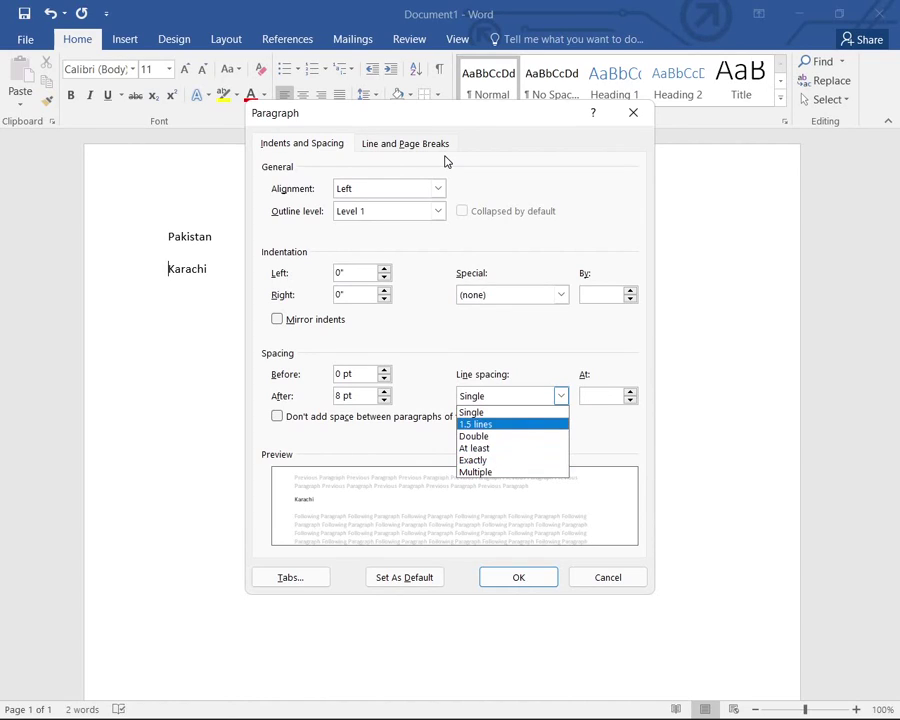
key("Down")
key("Down")
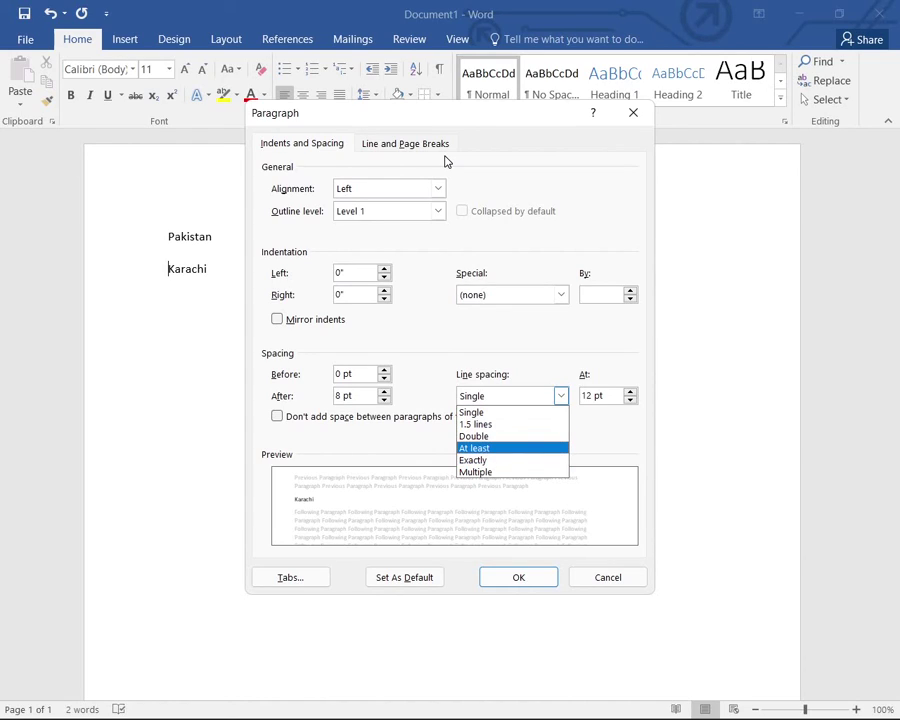
key("Down")
key("Up")
key("Down")
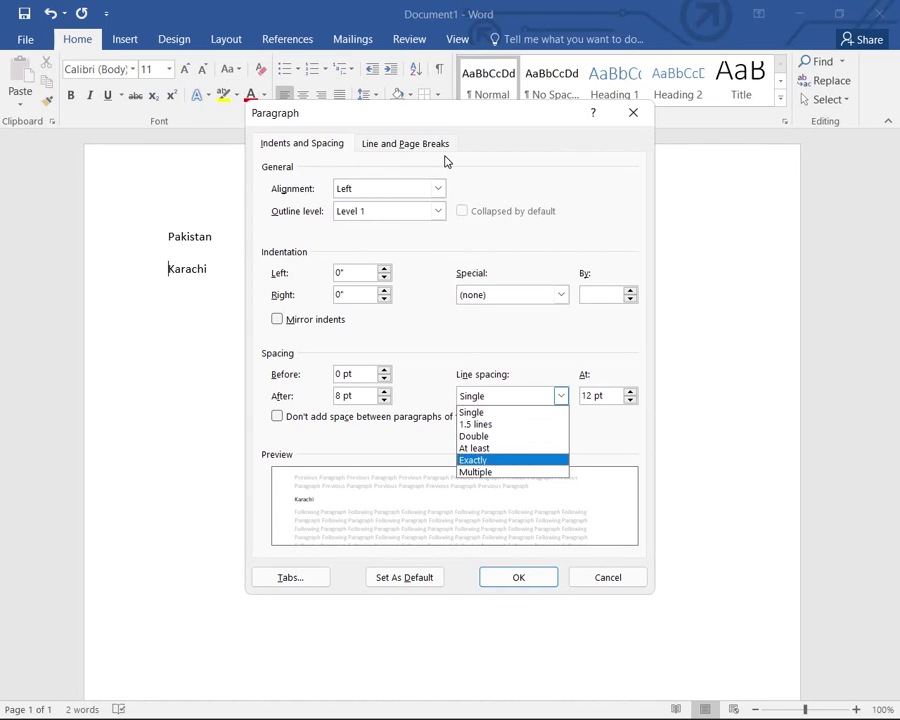
key("Down")
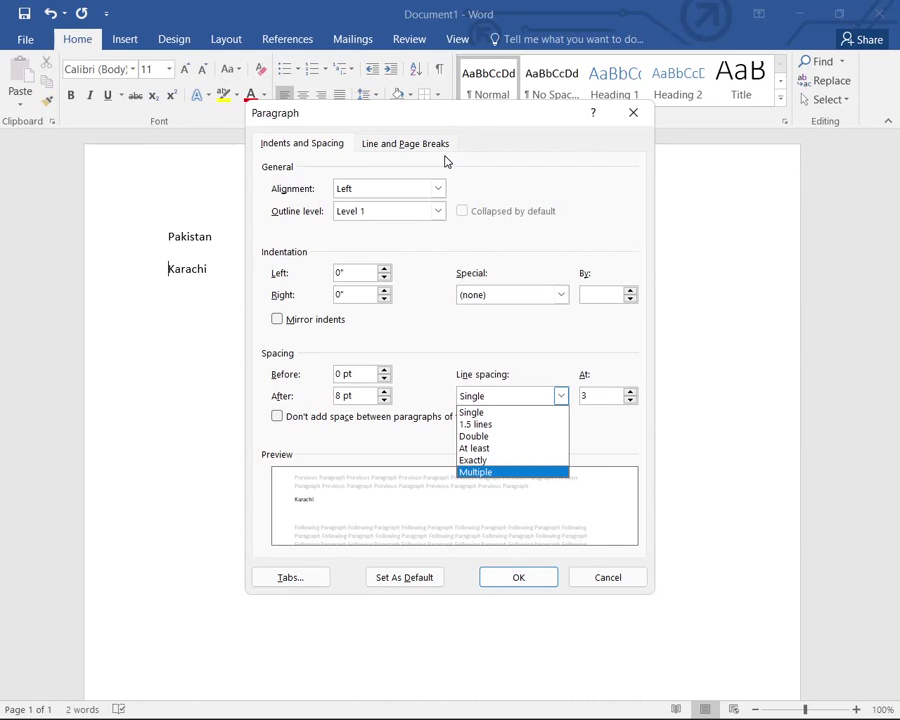
key("Tab")
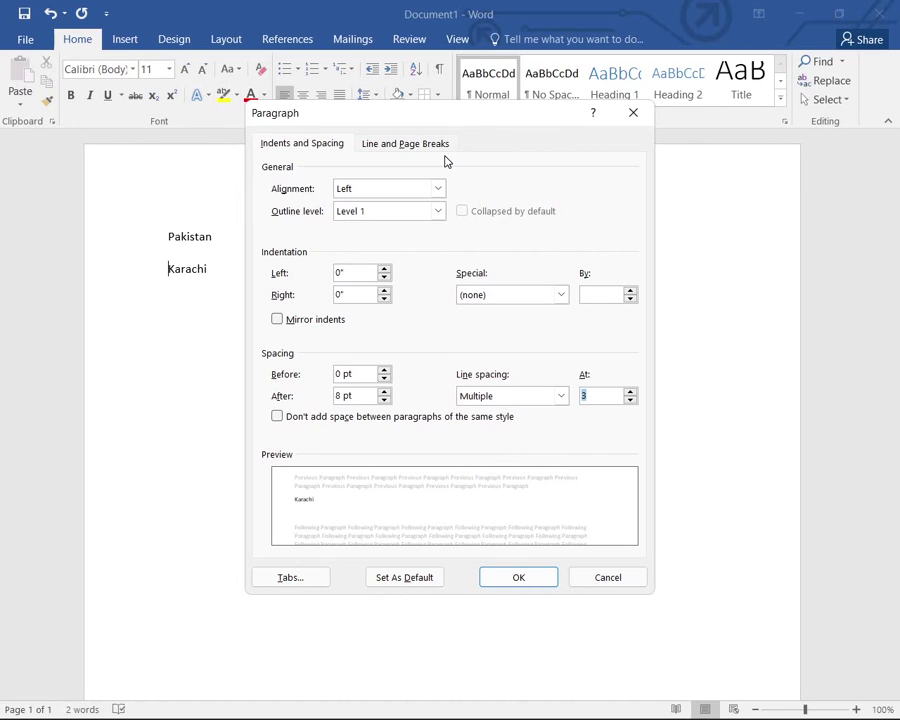
key("Tab")
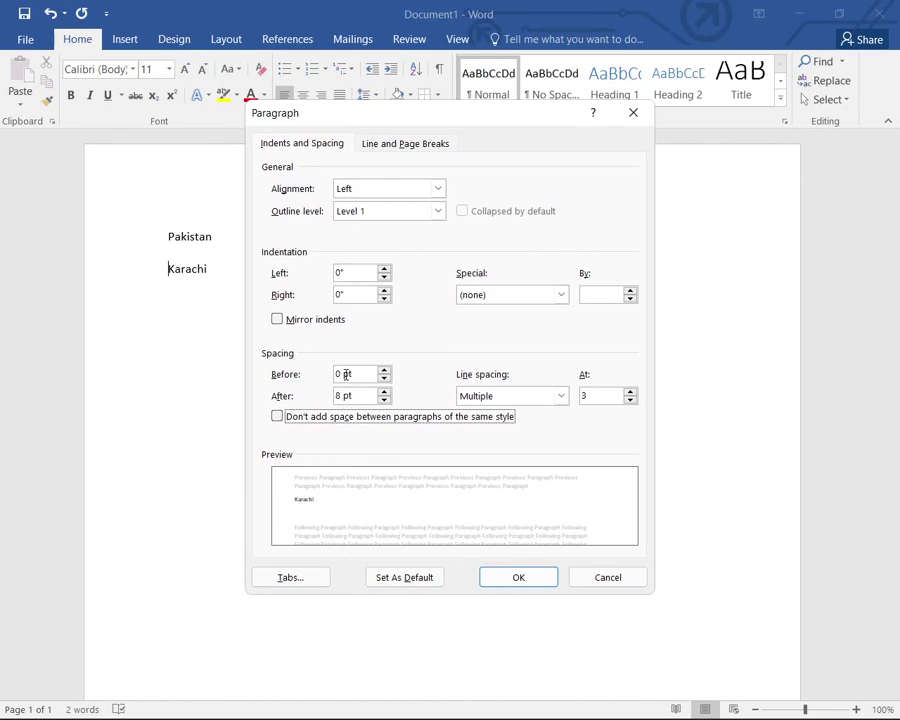
Confirm and close the Paragraph dialog, keeping Karachi at Multiple 3 with 8 pt after
key("Return")
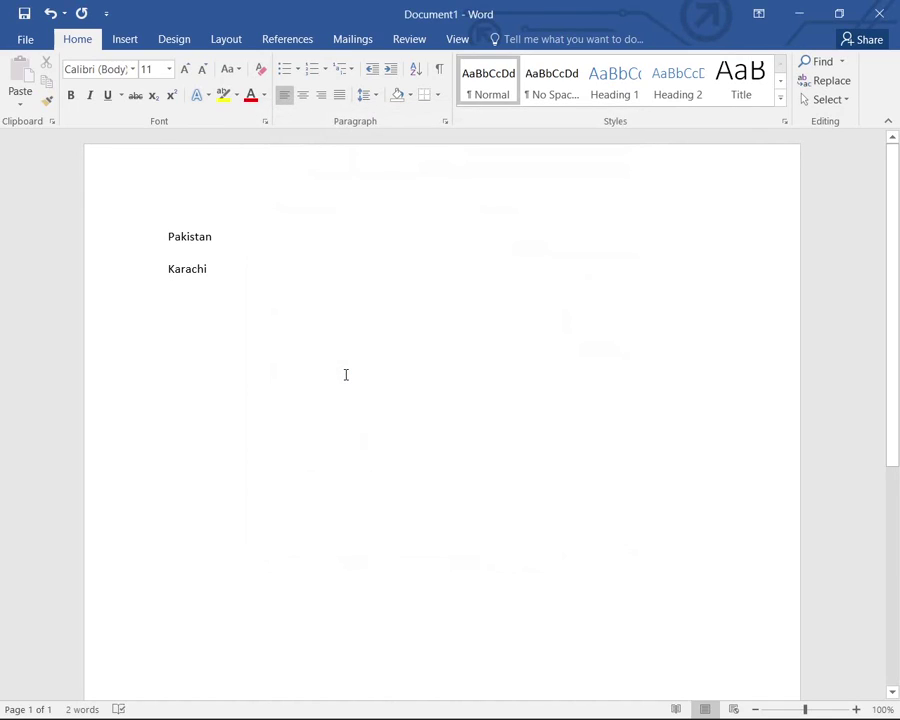